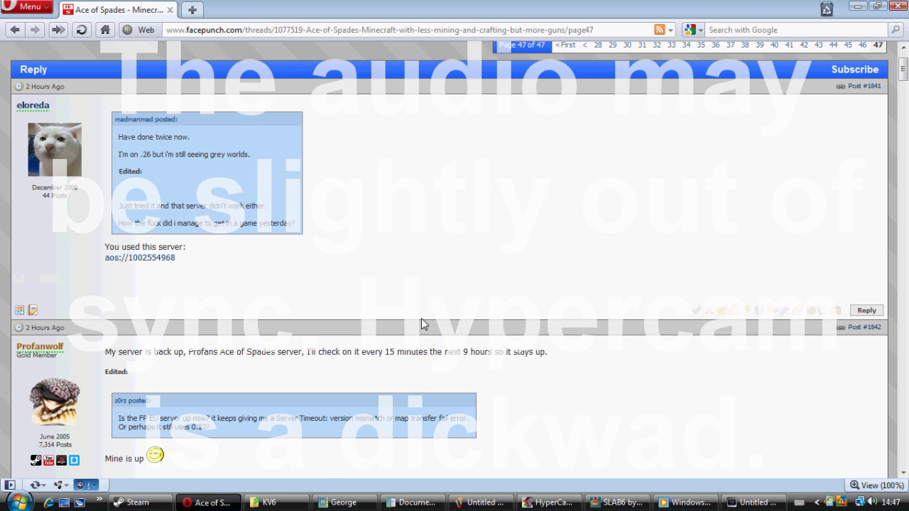
Switch to SLAB6 and examine the scoped rifle model from several angles.
click(601, 503)
drag(504, 328, 657, 312)
right_drag(632, 301, 519, 320)
mouse_move(508, 322)
mouse_down()
mouse_move(427, 319)
mouse_move(513, 313)
mouse_up()
key(Left)
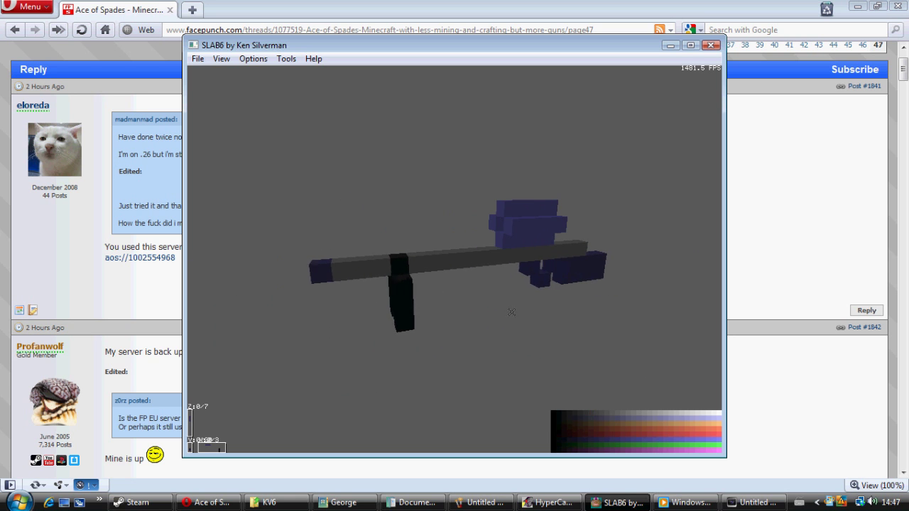
key(Right)
drag(455, 284, 583, 295)
drag(655, 271, 264, 82)
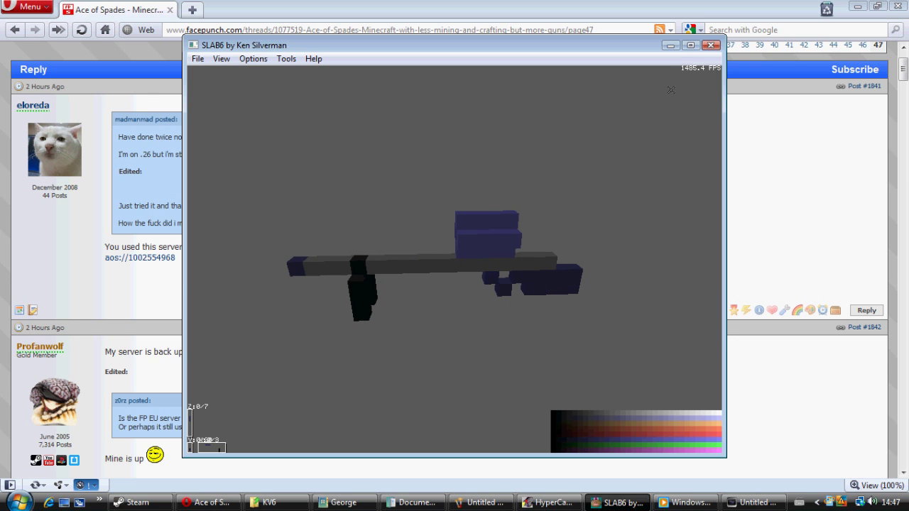
Close SLAB6 and relaunch it using the slab6 application in the KV6 folder.
click(712, 46)
click(435, 290)
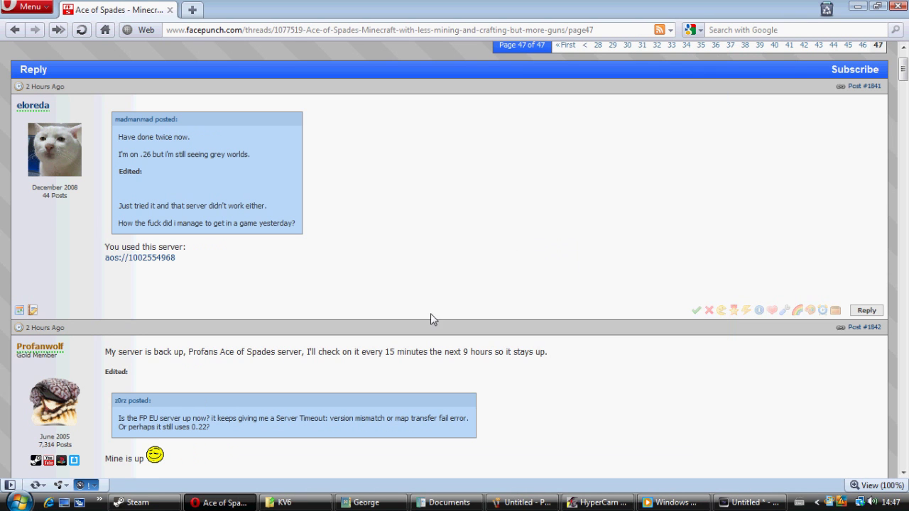
click(280, 503)
click(313, 431)
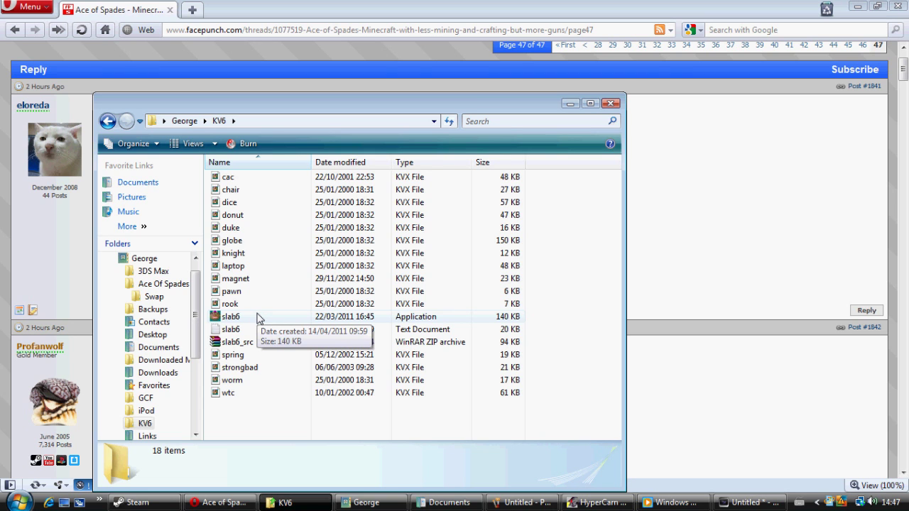
double_click(261, 318)
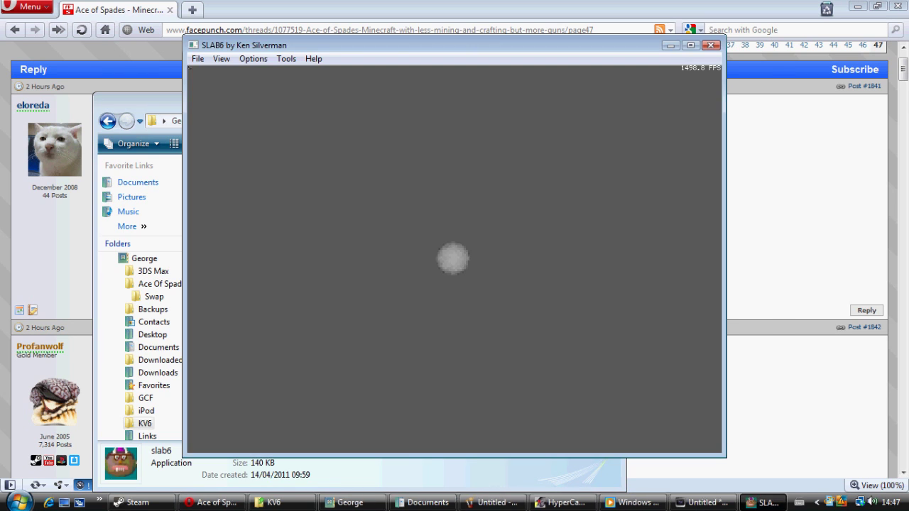
Start loading a model and browse to C:\Program Files\Ace of Spades\kv6, looking through its model files.
click(197, 59)
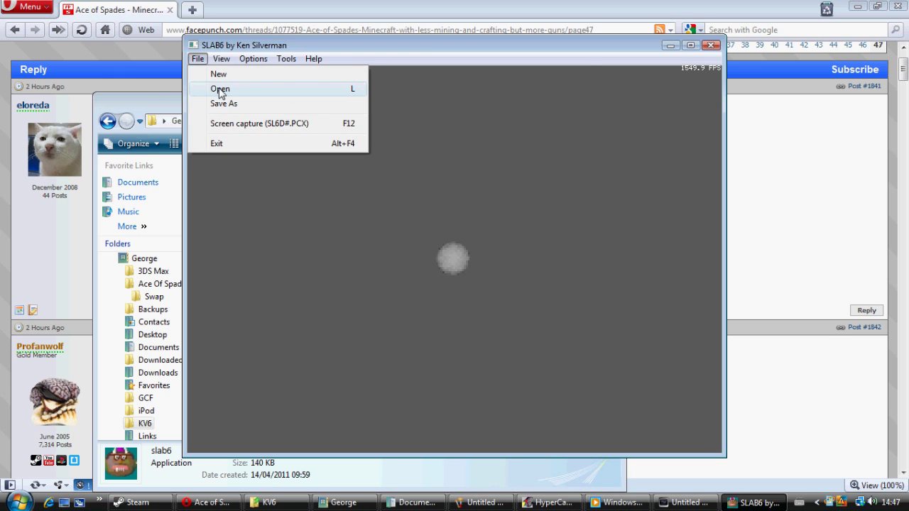
click(220, 89)
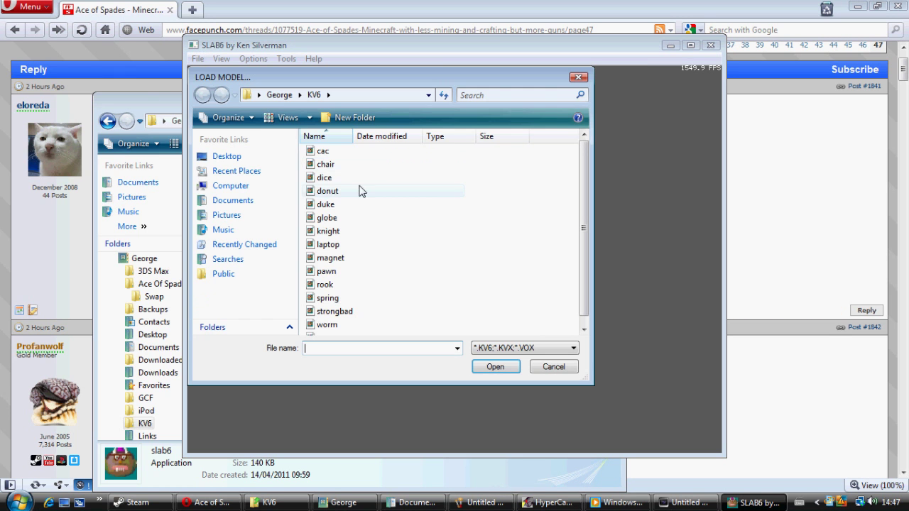
click(260, 95)
click(288, 155)
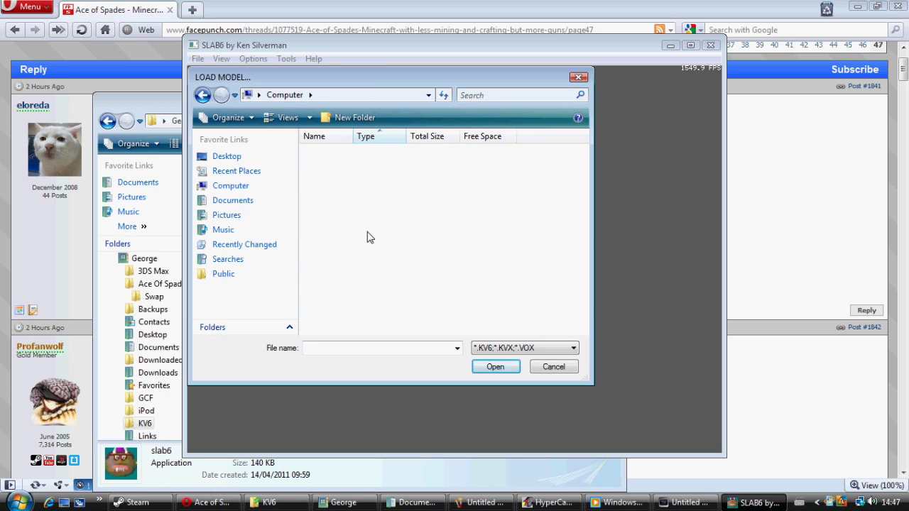
double_click(382, 193)
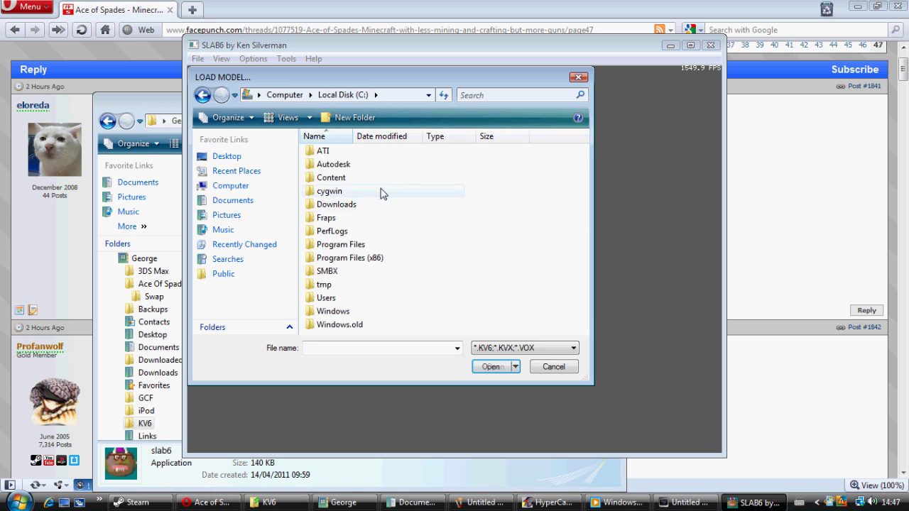
double_click(376, 245)
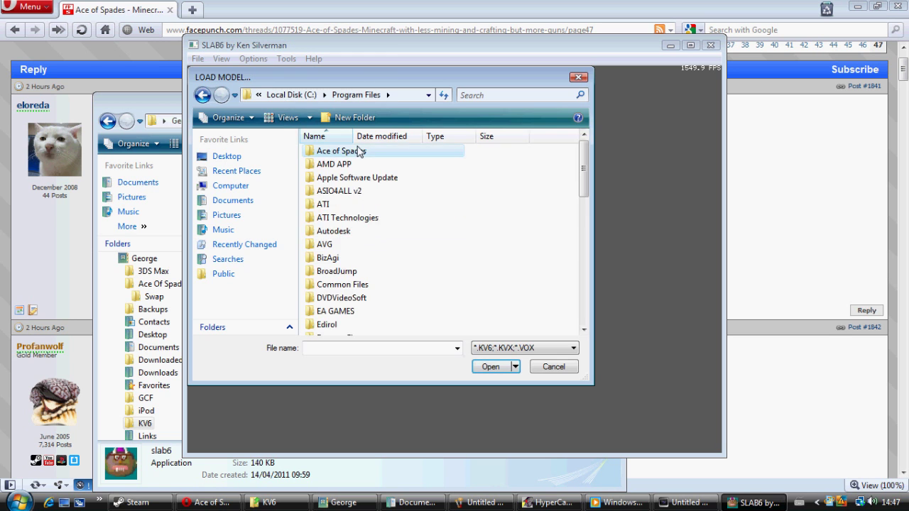
double_click(359, 151)
double_click(346, 153)
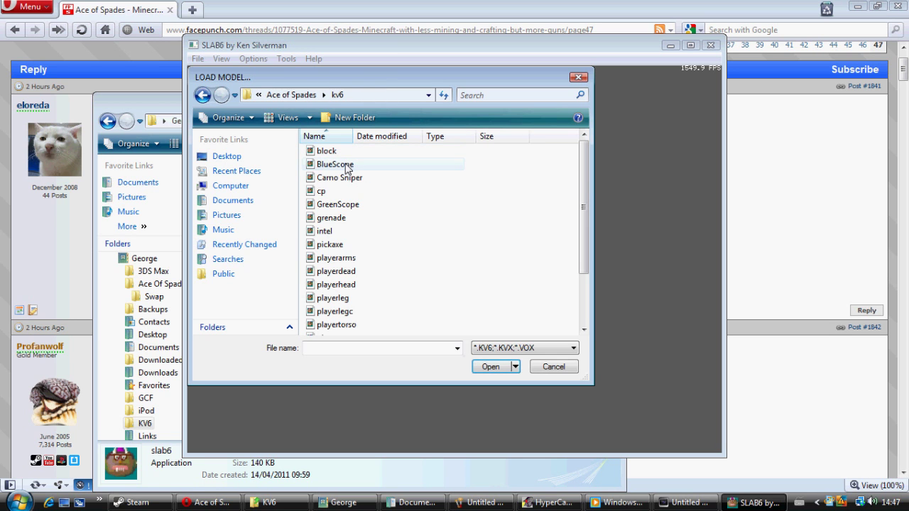
scroll(355, 174, down, 2)
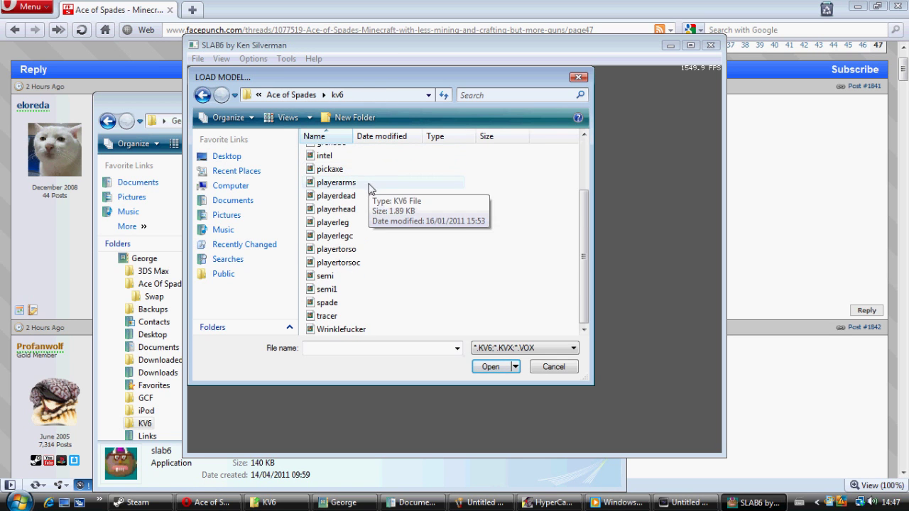
scroll(369, 191, up, 2)
scroll(369, 192, down, 2)
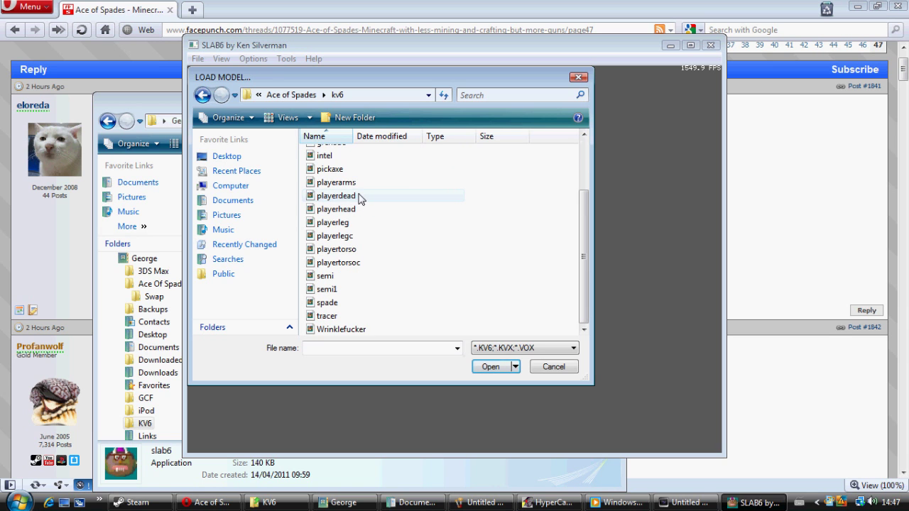
scroll(358, 202, up, 2)
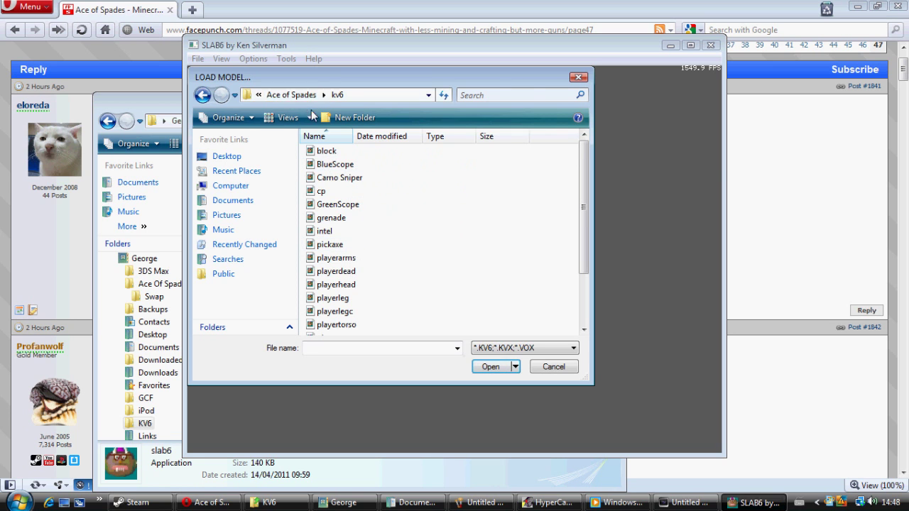
Go back to Local Disk (C:) and navigate again through Program Files and Ace of Spades to the kv6 folder.
click(260, 95)
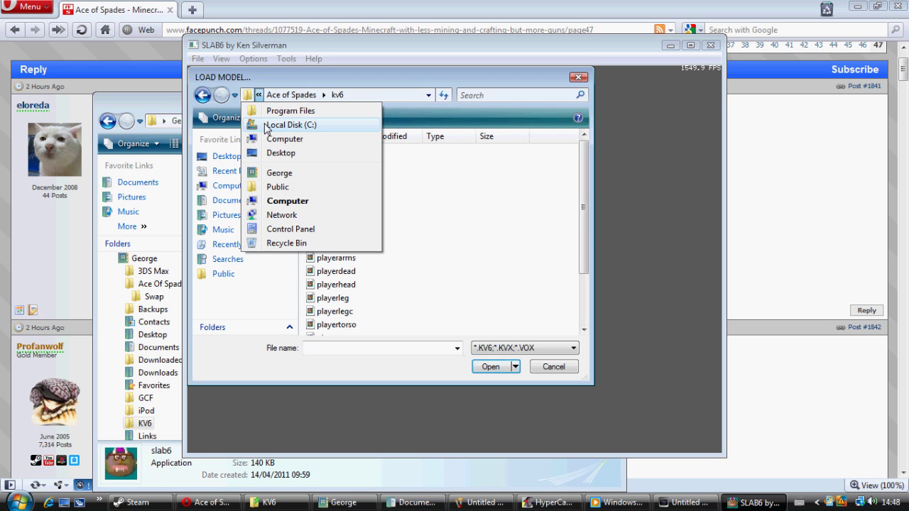
click(287, 125)
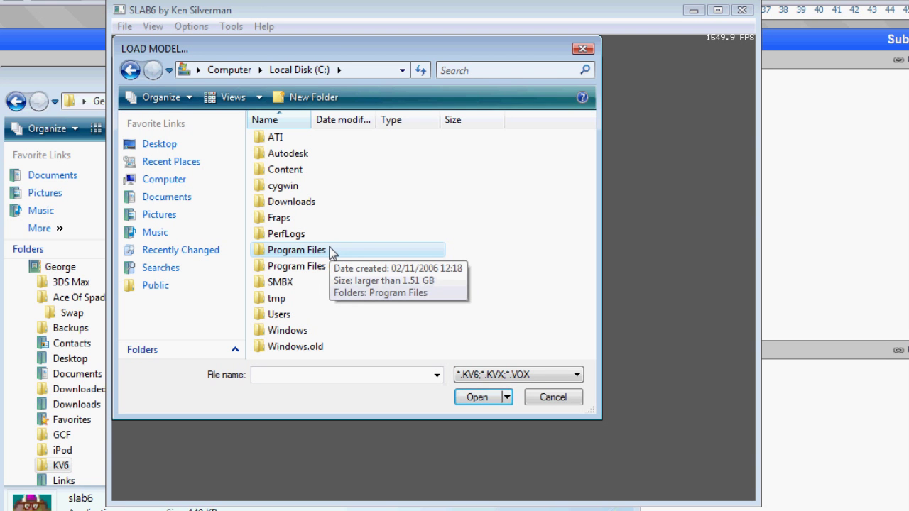
double_click(333, 252)
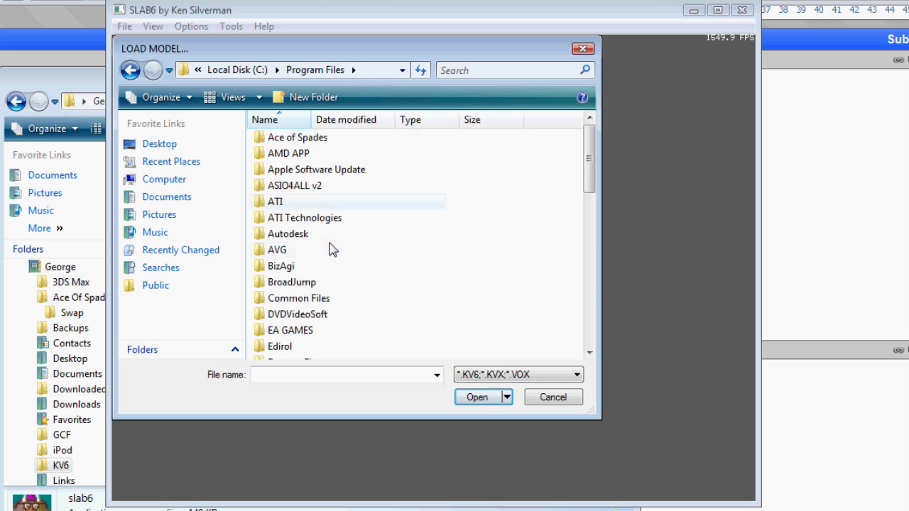
double_click(287, 138)
double_click(293, 143)
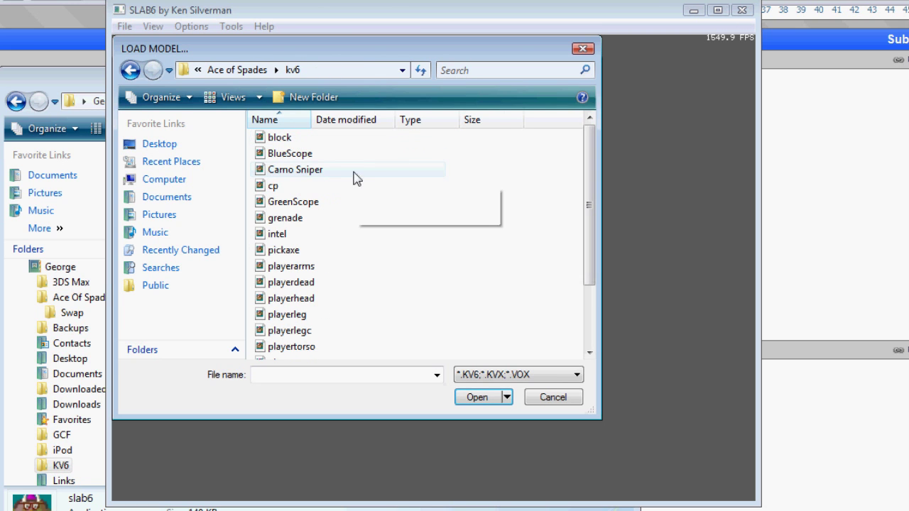
Load the Wrinklefucker model from the kv6 folder and view it up close.
scroll(398, 175, down, 2)
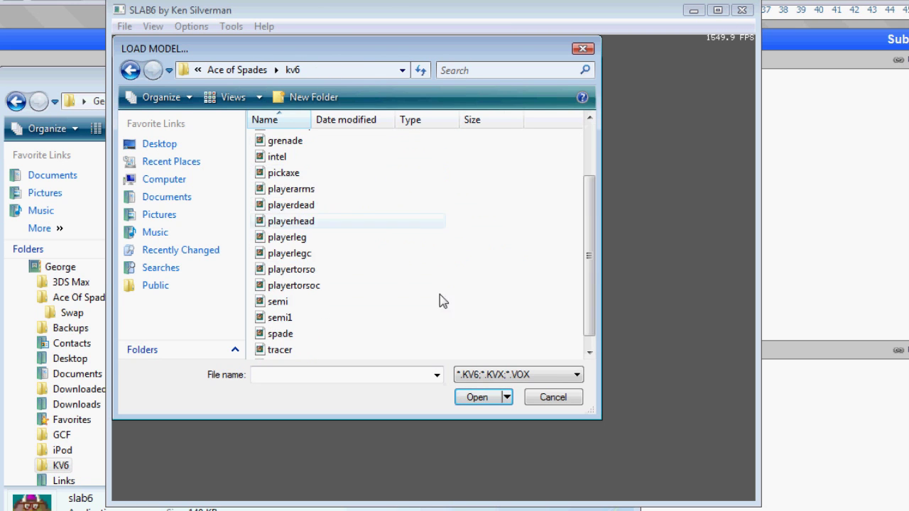
scroll(359, 280, up, 2)
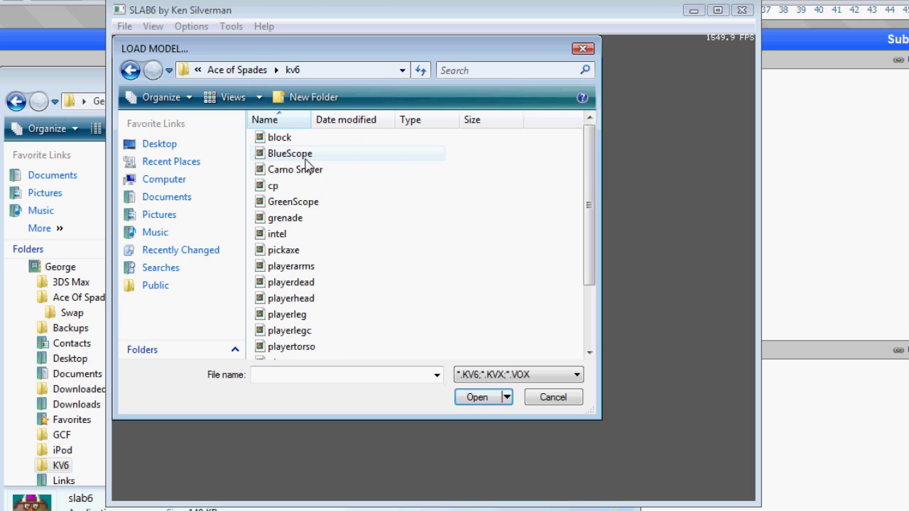
scroll(318, 243, down, 2)
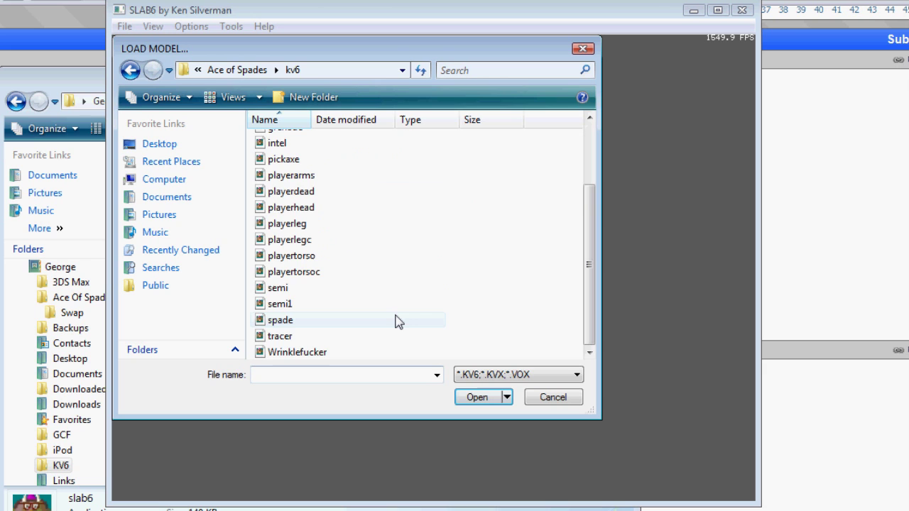
scroll(392, 284, up, 2)
scroll(390, 273, down, 2)
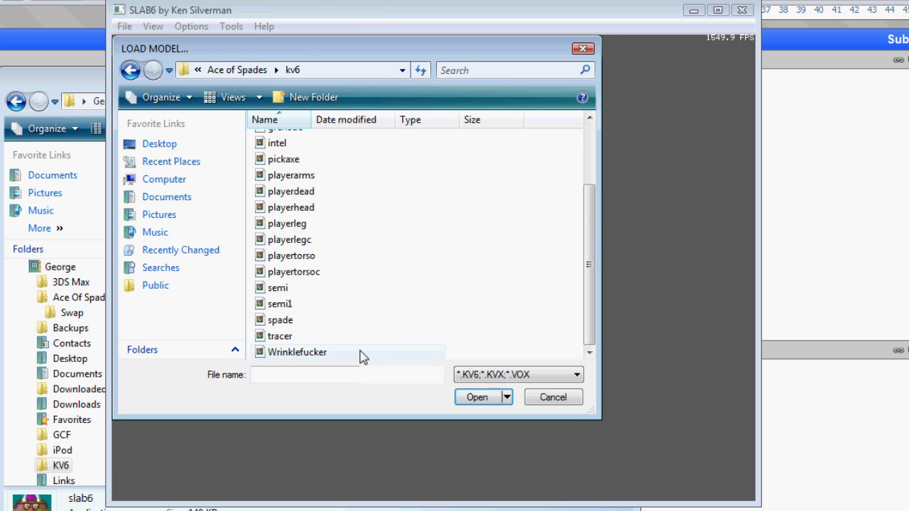
double_click(361, 352)
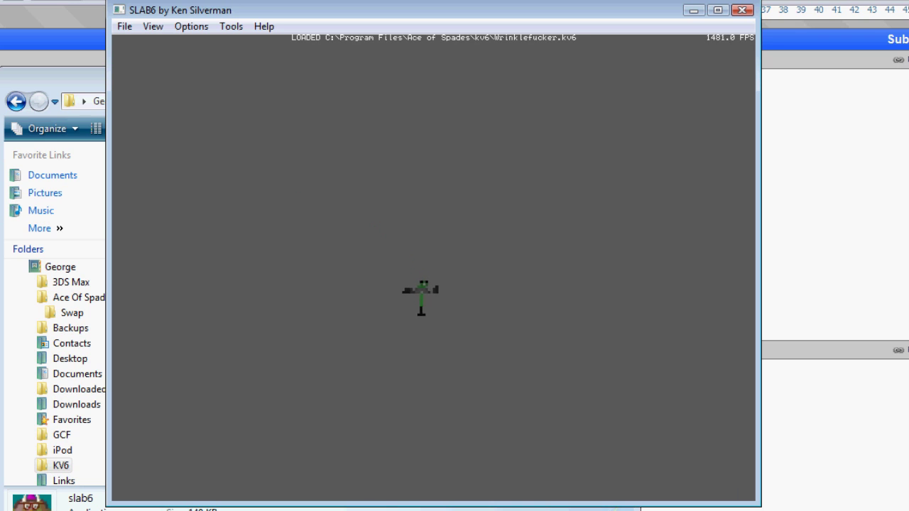
key(Right)
key(Up)
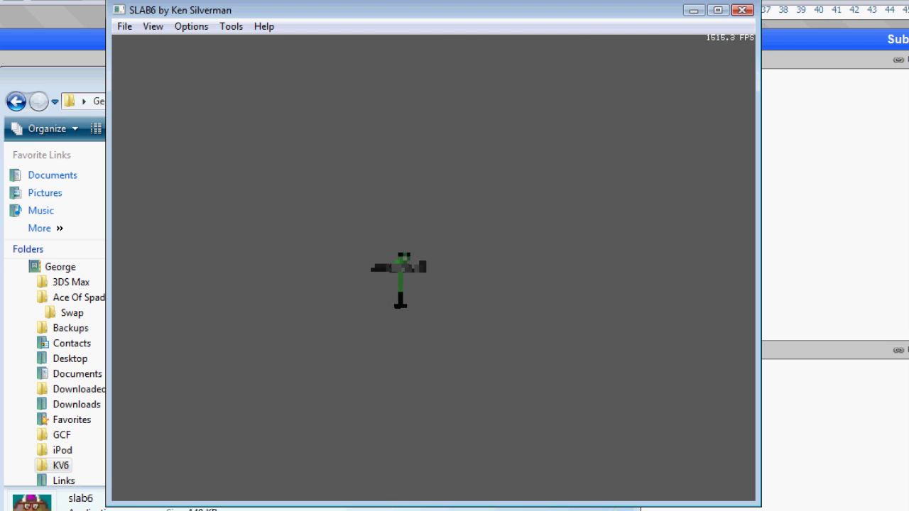
Load the semi rifle model from the kv6 folder.
click(125, 26)
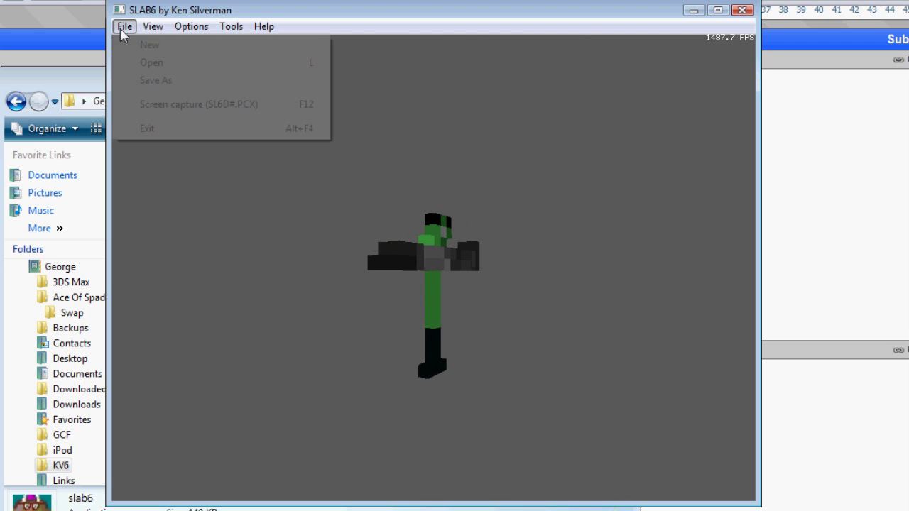
click(147, 63)
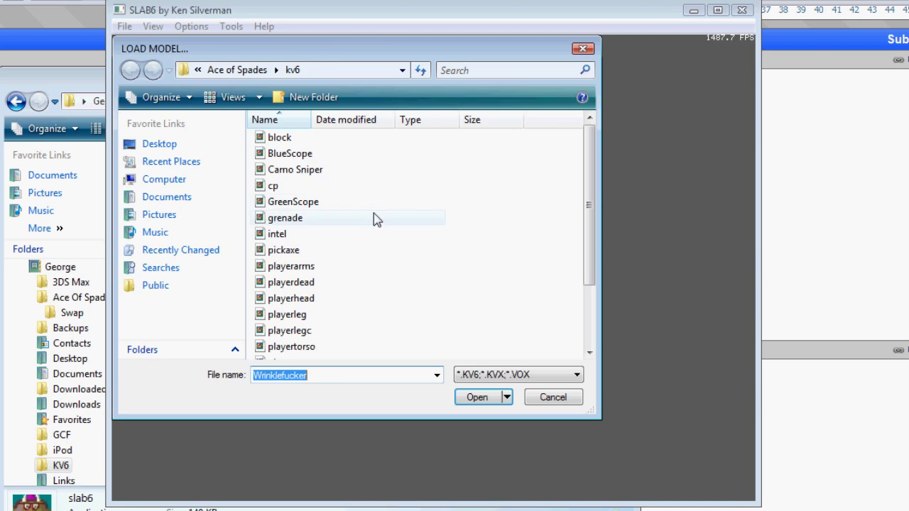
scroll(339, 284, down, 2)
scroll(340, 290, down, 1)
double_click(326, 291)
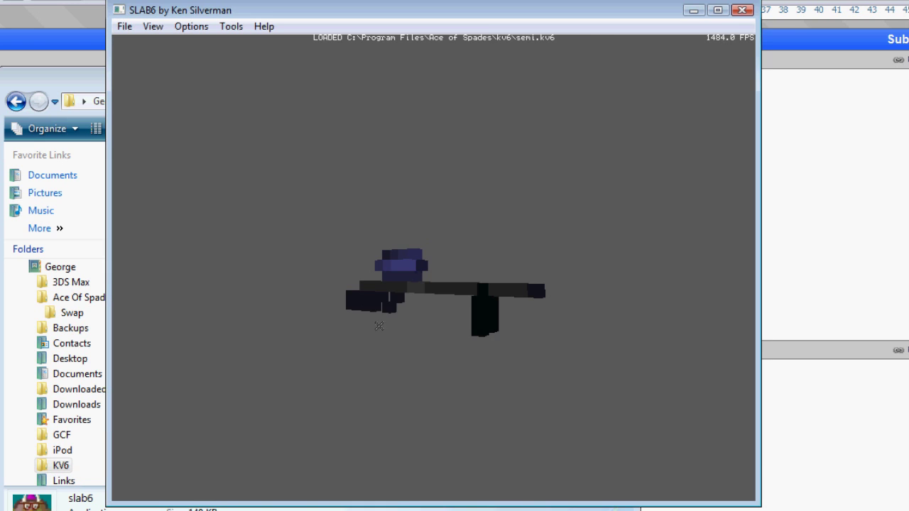
Delete all the purple scope voxels on top of the rifle.
drag(385, 312, 385, 336)
drag(423, 279, 414, 258)
key(Delete)
key(Delete)
key(Delete)
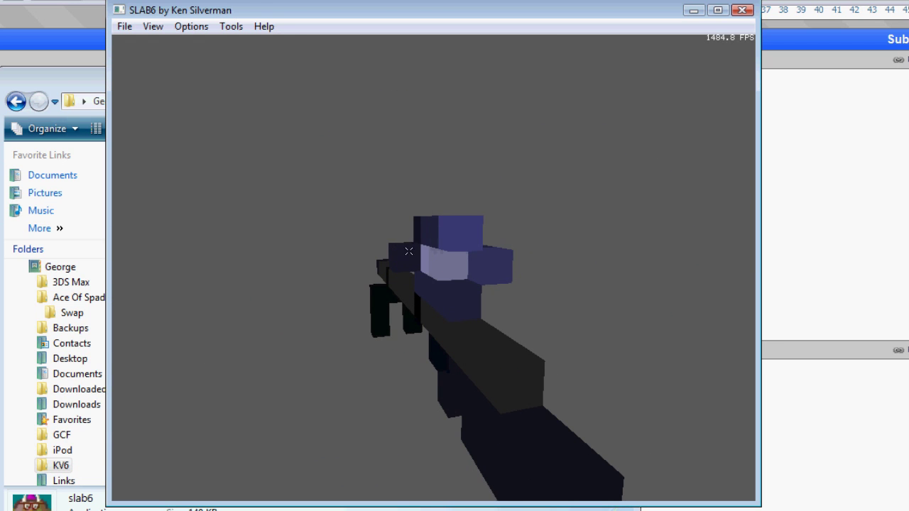
key(Delete)
key(Delete)
key(Delete)
key(Delete)
key(Delete)
key(Delete)
key(Delete)
key(Delete)
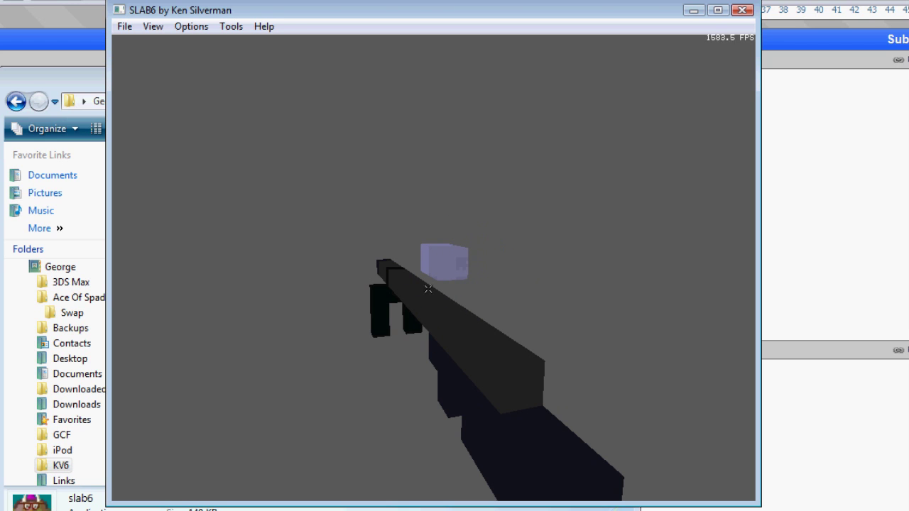
Insert a small stack of grey voxels on top of the rifle where the scope belongs.
drag(425, 293, 408, 278)
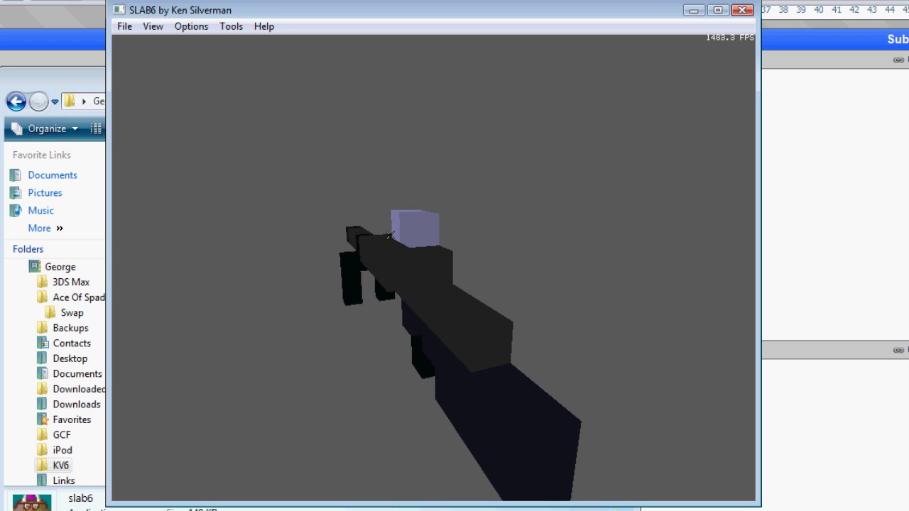
key(Insert)
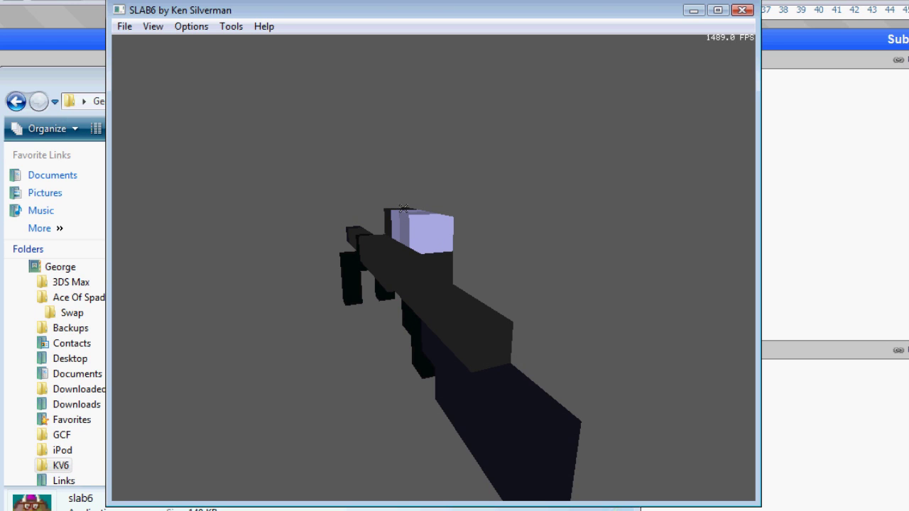
key(Insert)
key(Insert)
key(Insert)
key(Insert)
key(Insert)
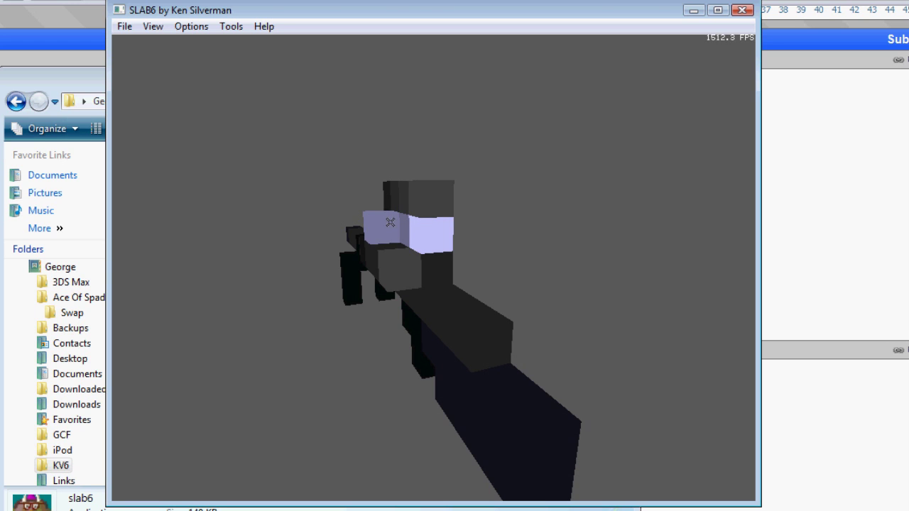
key(Insert)
Load the playerdead model from the kv6 folder.
click(125, 26)
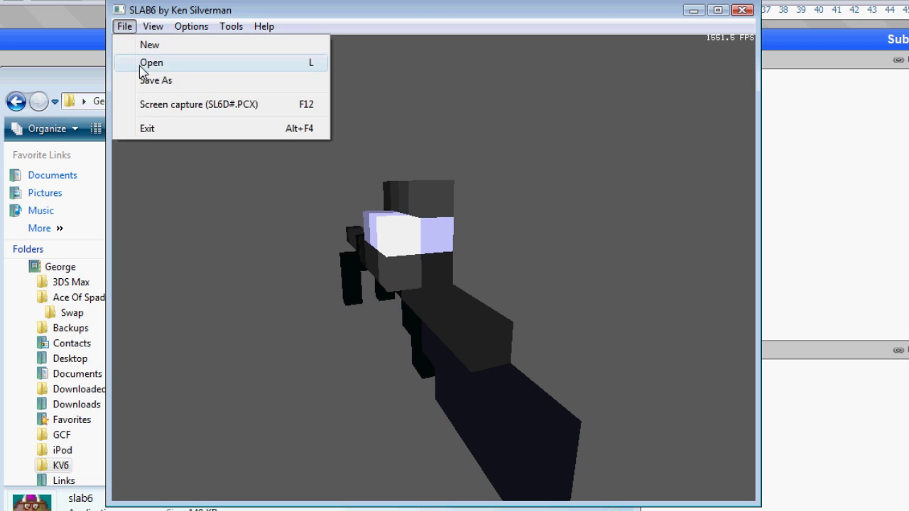
click(142, 61)
double_click(334, 282)
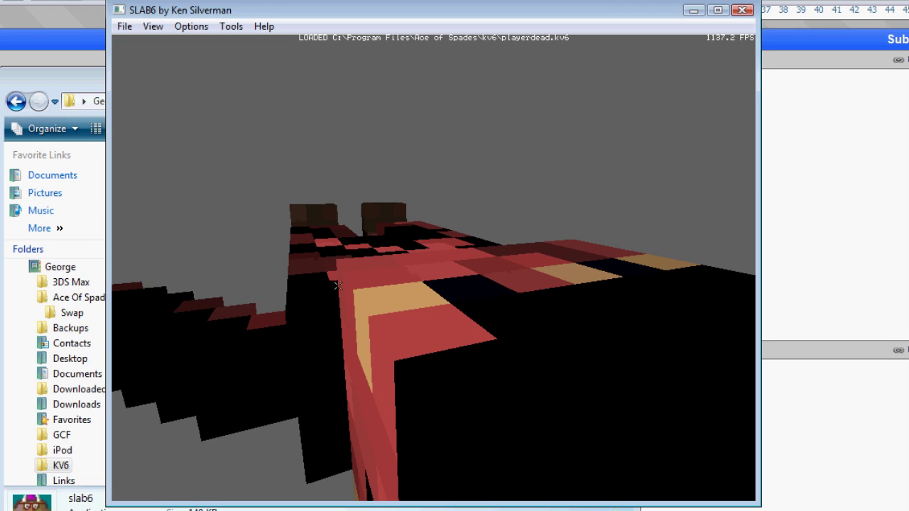
Delete several voxels from the torso of the dead player model.
drag(369, 306, 397, 234)
key(Delete)
key(Delete)
key(Delete)
key(Delete)
key(Delete)
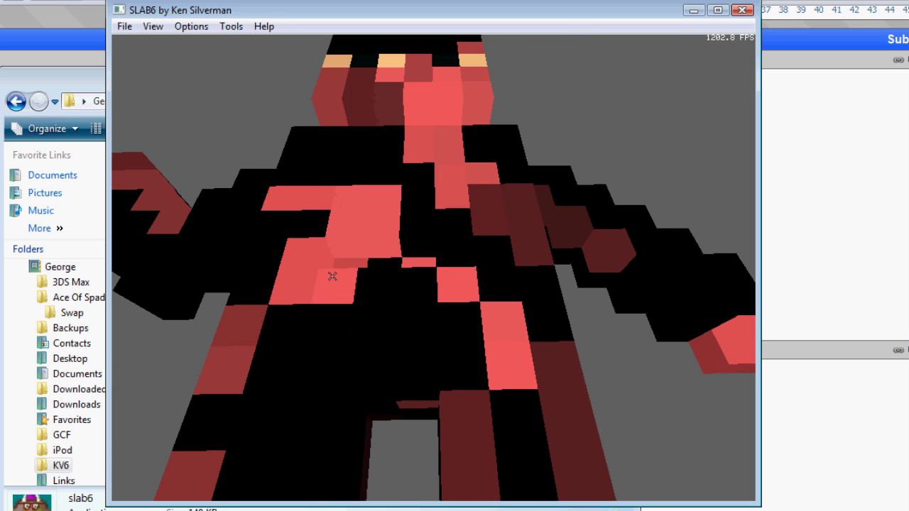
Delete further voxels across the middle of the chest to carve the wound deeper.
drag(372, 290, 424, 222)
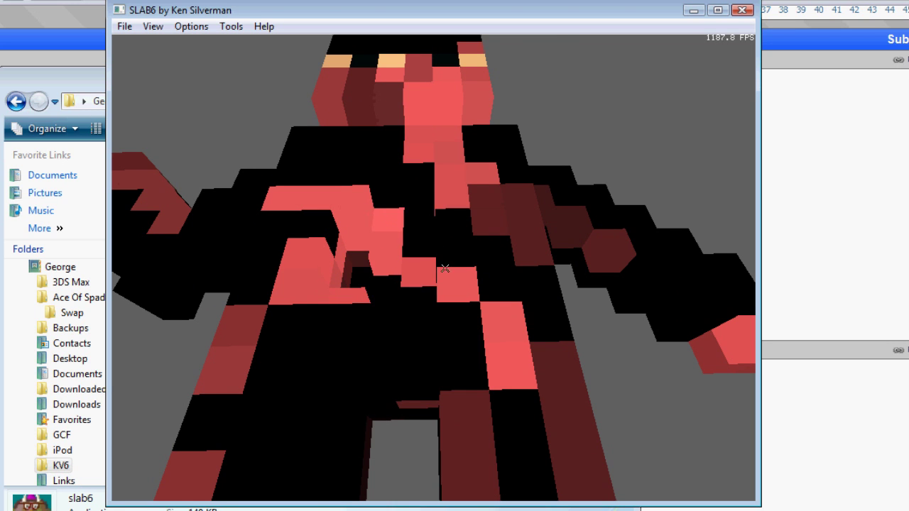
key(Delete)
key(Delete)
key(Delete)
key(Delete)
key(Delete)
key(Delete)
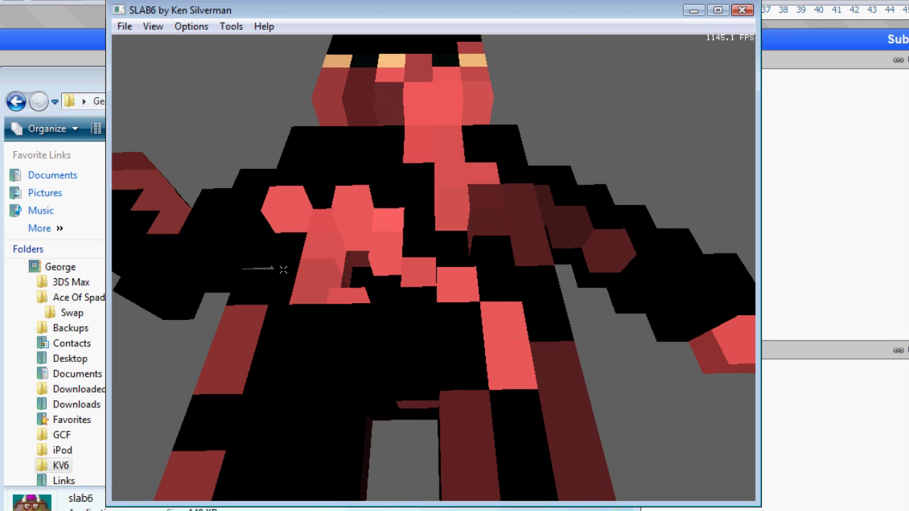
Delete voxels along both sides of the torso and through the upper arm to sever the forearm from the shoulder.
mouse_move(283, 270)
mouse_down()
mouse_move(270, 274)
mouse_move(490, 260)
mouse_move(509, 290)
mouse_move(420, 321)
mouse_move(258, 327)
mouse_move(328, 210)
mouse_move(309, 211)
mouse_up()
mouse_move(534, 222)
mouse_down()
mouse_move(513, 258)
mouse_move(540, 201)
mouse_move(559, 229)
mouse_move(471, 207)
mouse_up()
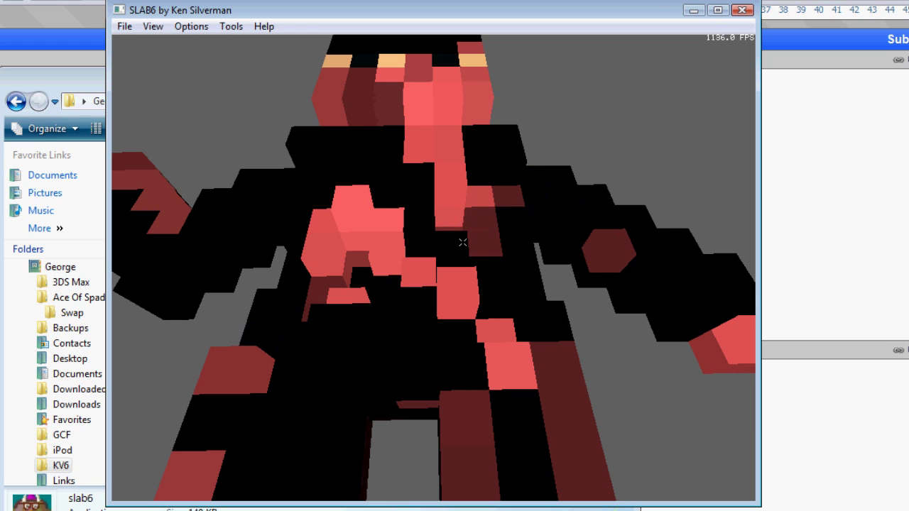
mouse_move(462, 243)
mouse_down()
mouse_move(561, 249)
mouse_move(582, 245)
mouse_move(588, 220)
mouse_move(558, 248)
mouse_up()
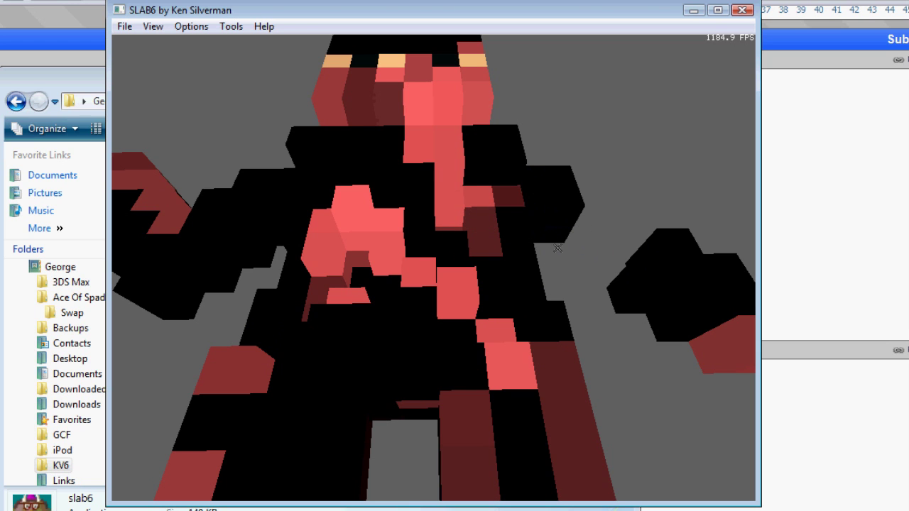
drag(306, 309, 433, 249)
Show the slice editor with its colour palette and pick the dark red colour 143.
right_drag(305, 308, 199, 88)
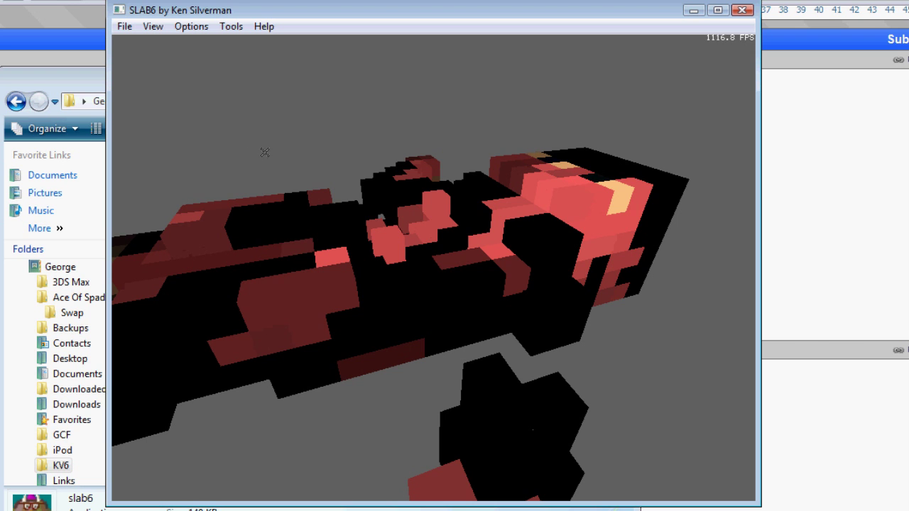
drag(236, 166, 279, 137)
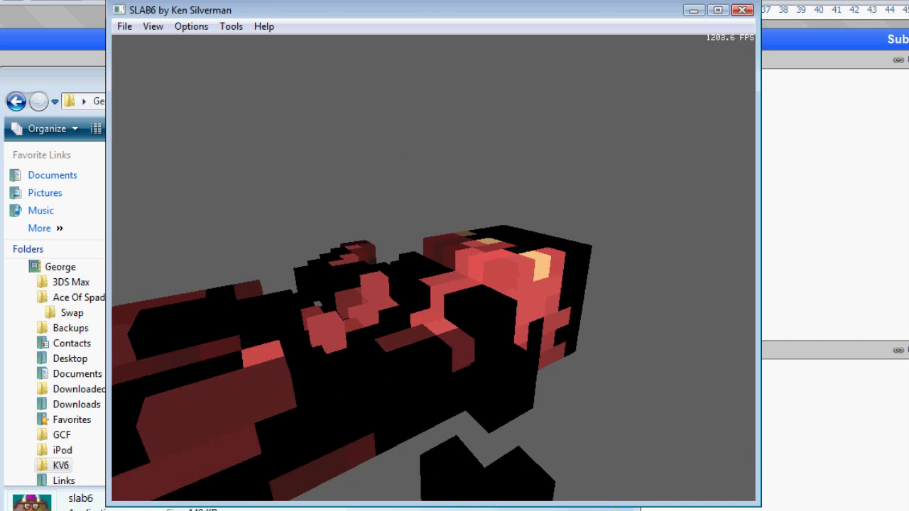
right_drag(265, 152, 250, 126)
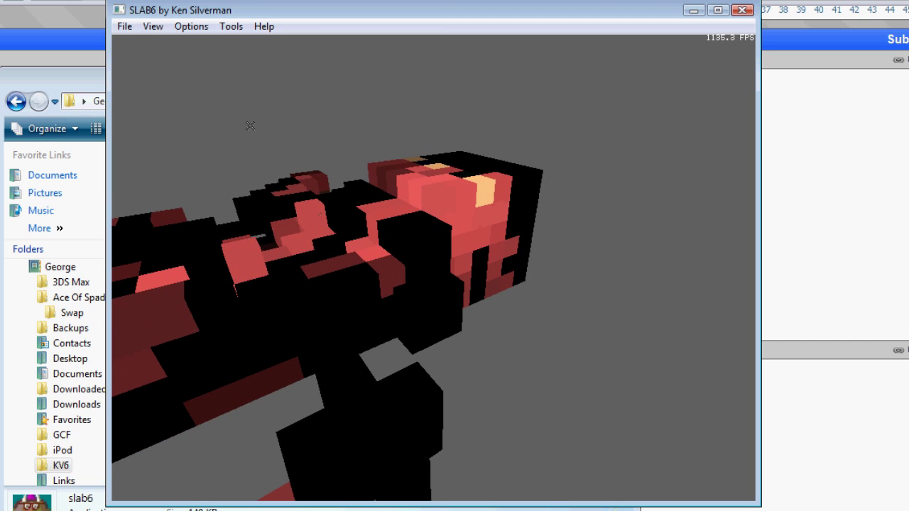
click(155, 28)
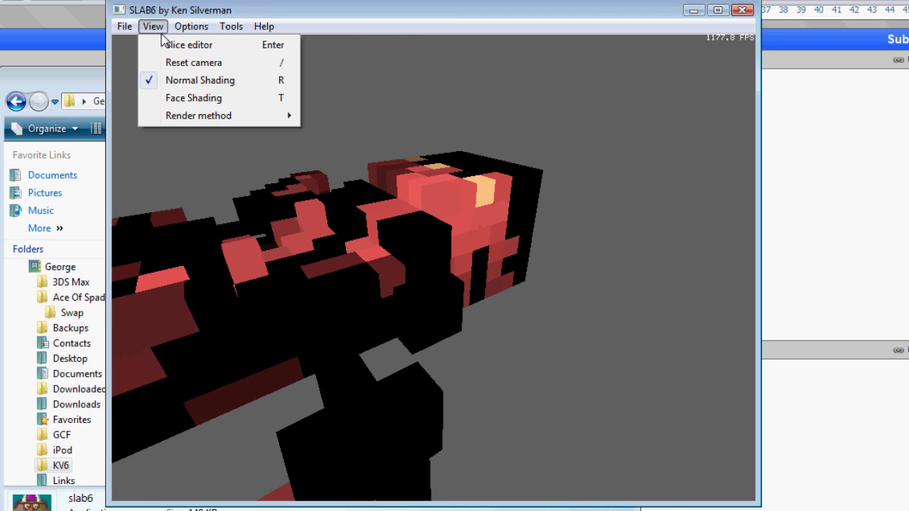
click(186, 45)
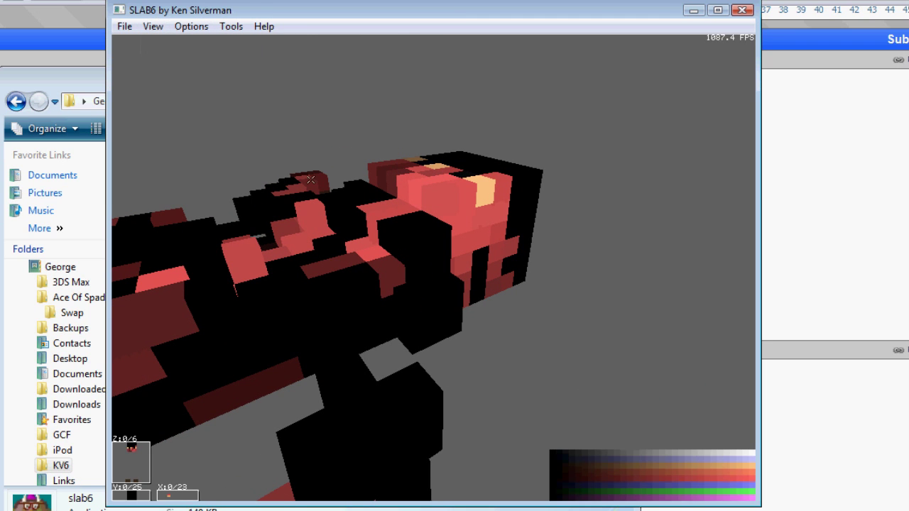
key(Left)
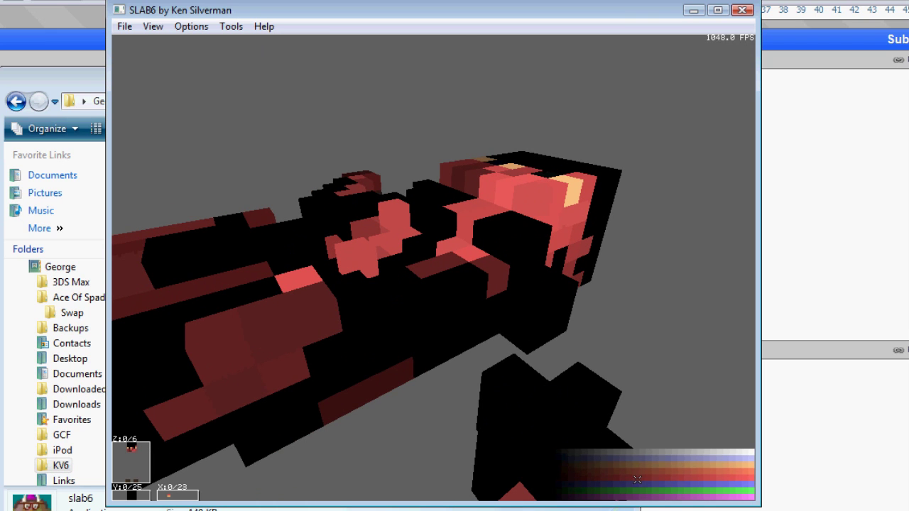
click(643, 480)
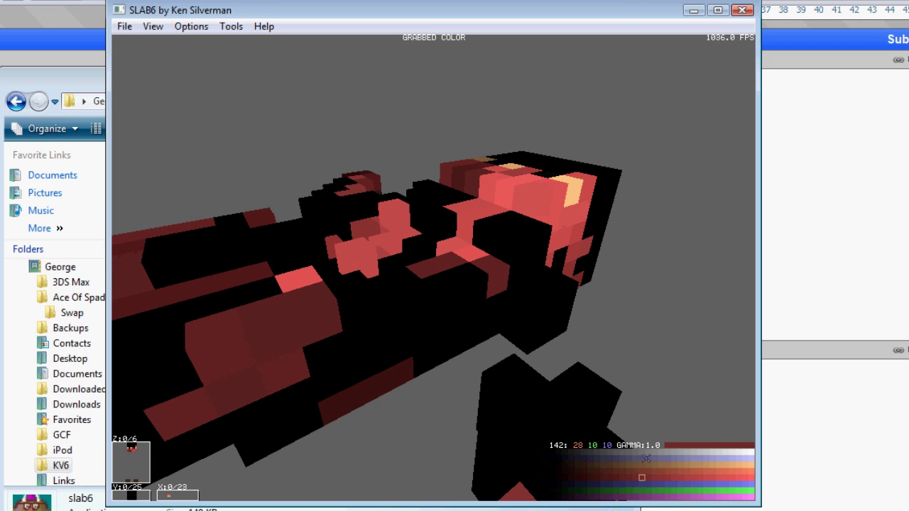
click(650, 478)
Insert voxels at the severed shoulder stump and paint the stump dark red.
drag(540, 359, 367, 335)
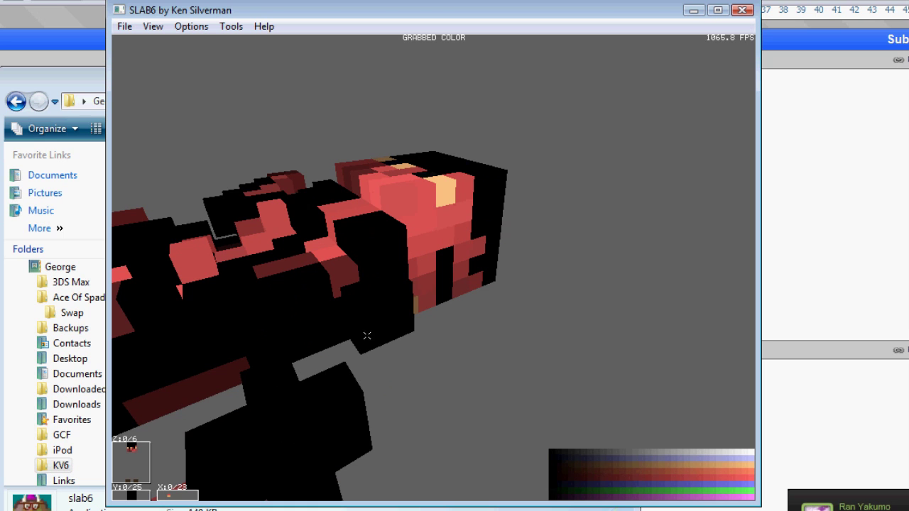
key(Insert)
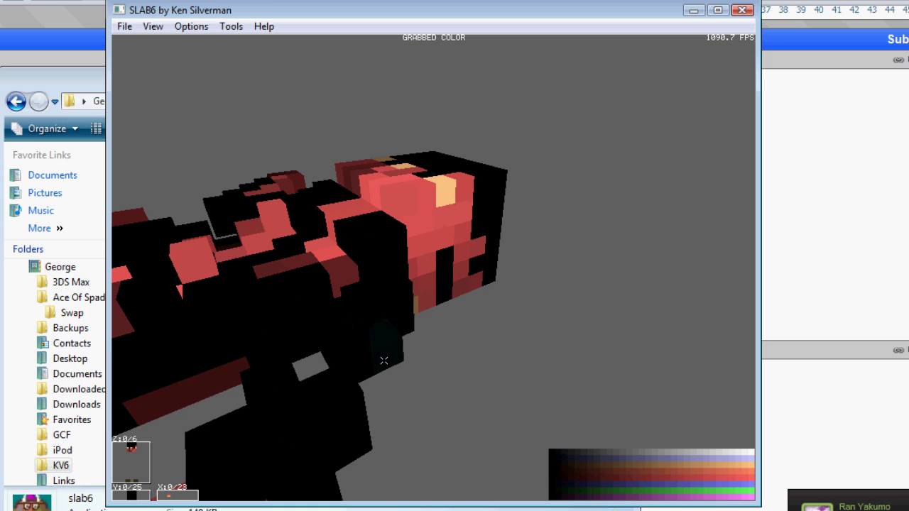
key(space)
drag(359, 354, 313, 337)
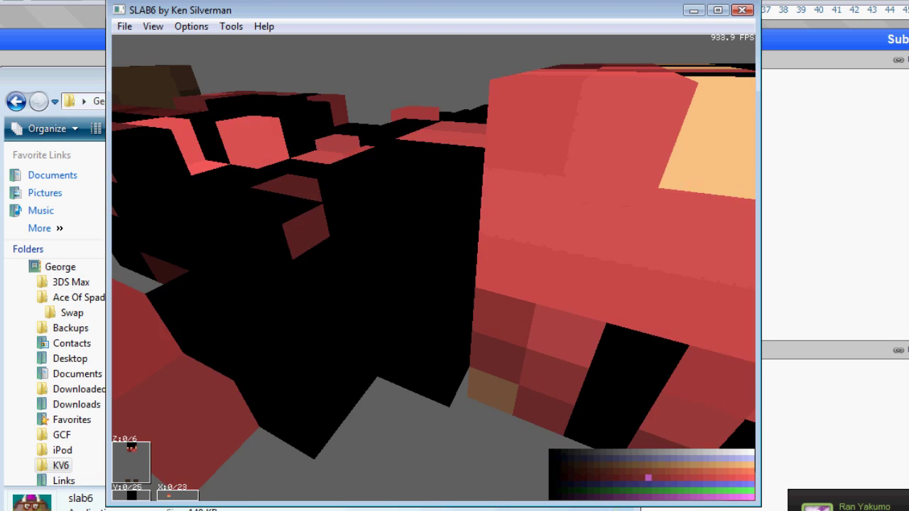
right_drag(313, 338, 335, 317)
key(space)
key(space)
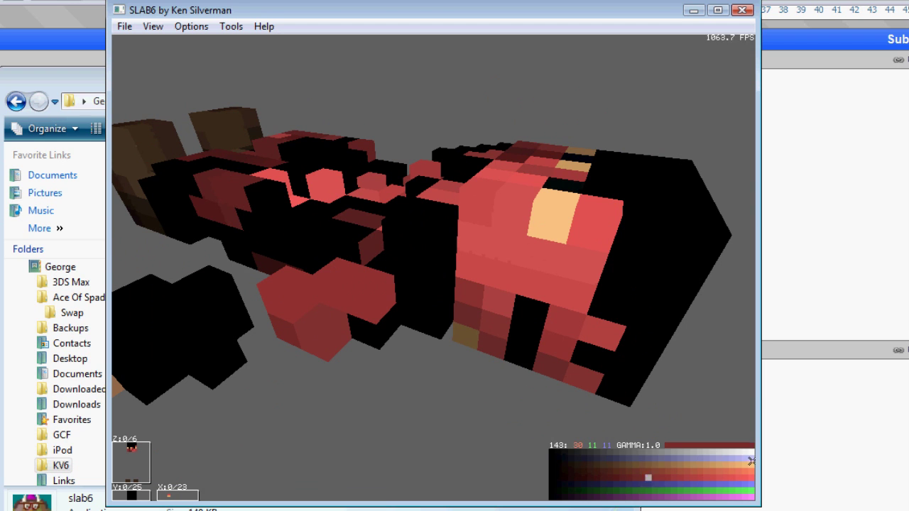
Pick white, colour 31, insert raised voxels in the chest wound and paint one of them white.
click(747, 455)
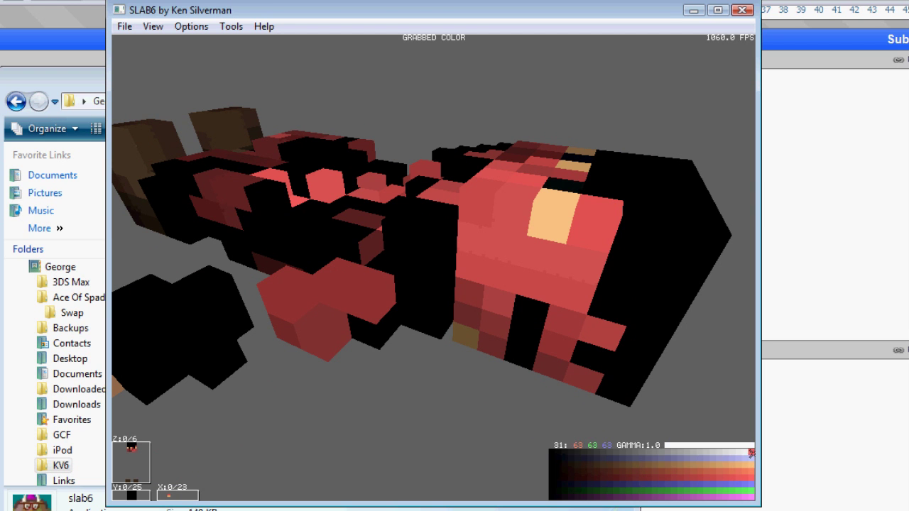
mouse_move(426, 284)
right_down()
mouse_move(426, 249)
mouse_move(419, 292)
mouse_move(418, 248)
mouse_move(417, 269)
right_up()
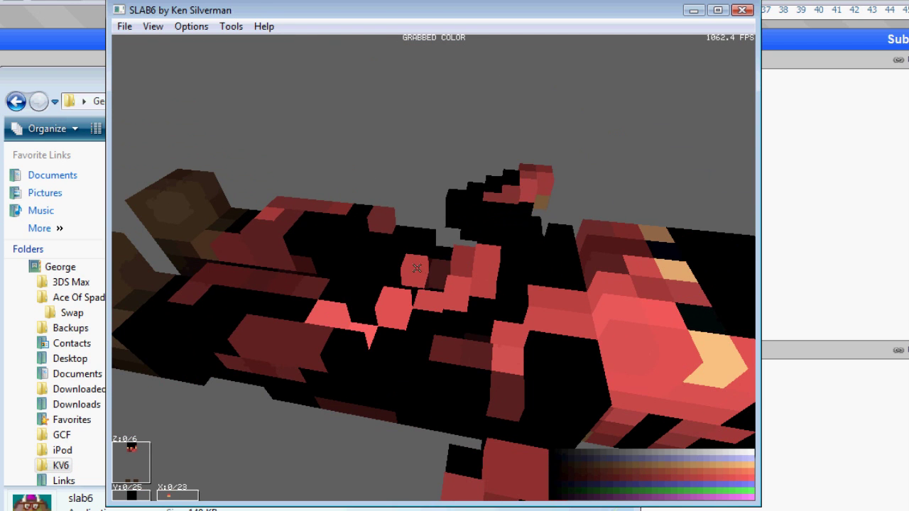
key(Insert)
key(Insert)
key(Insert)
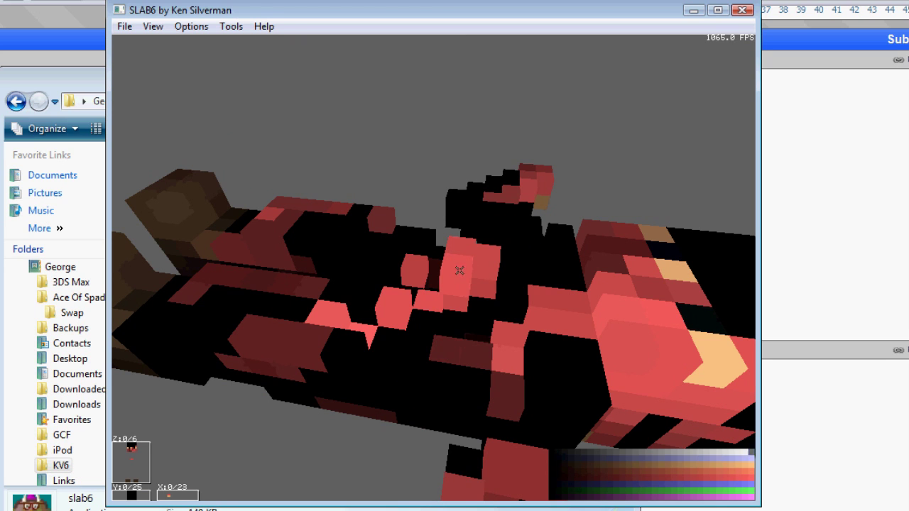
key(space)
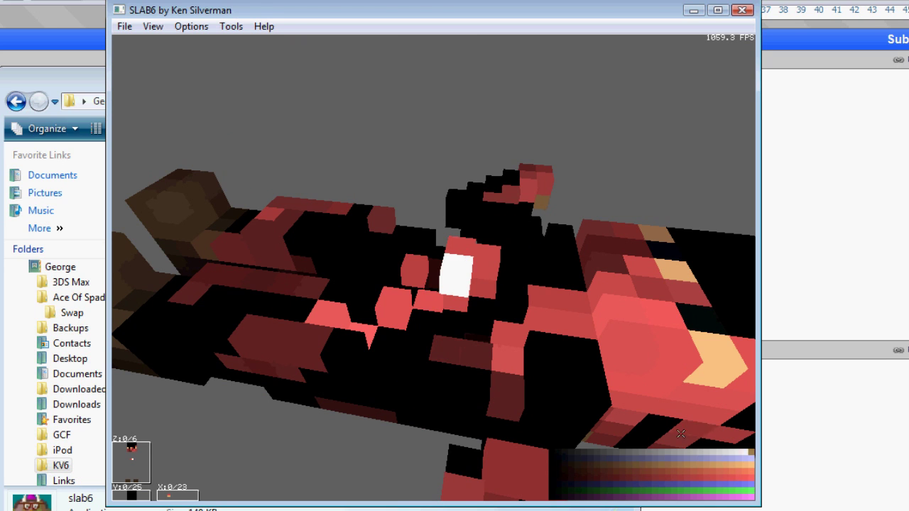
Pick the light grey colour 26 and paint more of the raised chest voxels with it as bone.
key(Tab)
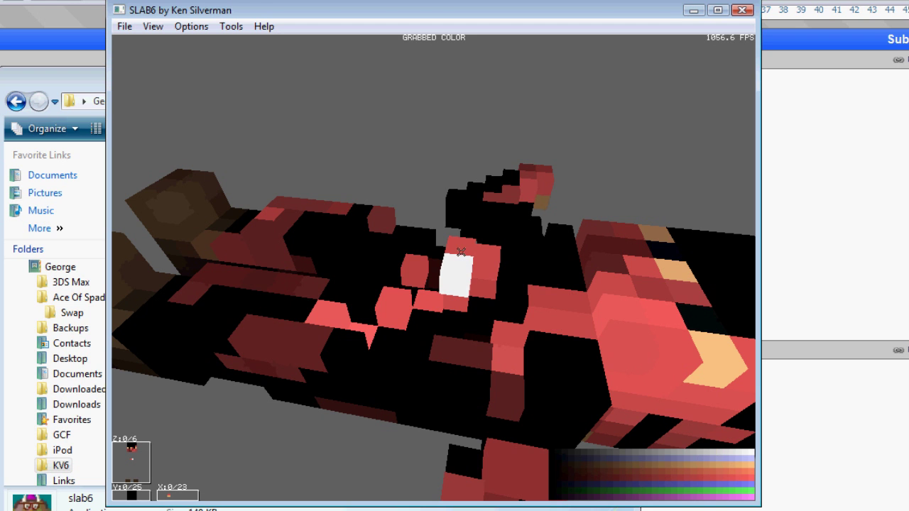
key(space)
mouse_move(461, 252)
mouse_down()
mouse_move(447, 267)
mouse_move(417, 245)
mouse_up()
key(space)
key(space)
Insert a stack of voxels on the lower edge of the chest wound and delete the excess voxel on top.
mouse_move(339, 203)
mouse_down()
mouse_move(362, 227)
mouse_move(397, 213)
mouse_move(356, 240)
mouse_up()
mouse_move(370, 278)
mouse_down()
mouse_move(415, 257)
mouse_move(423, 262)
mouse_up()
key(Insert)
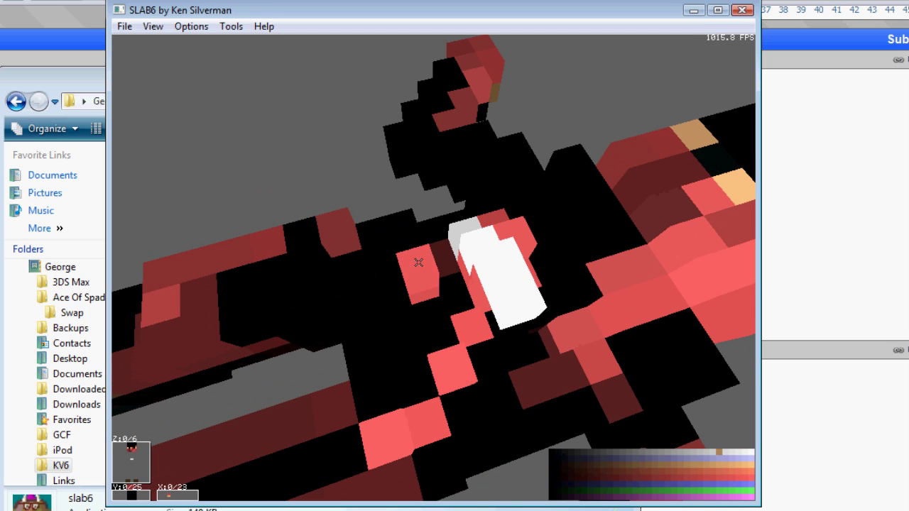
key(Insert)
key(Insert)
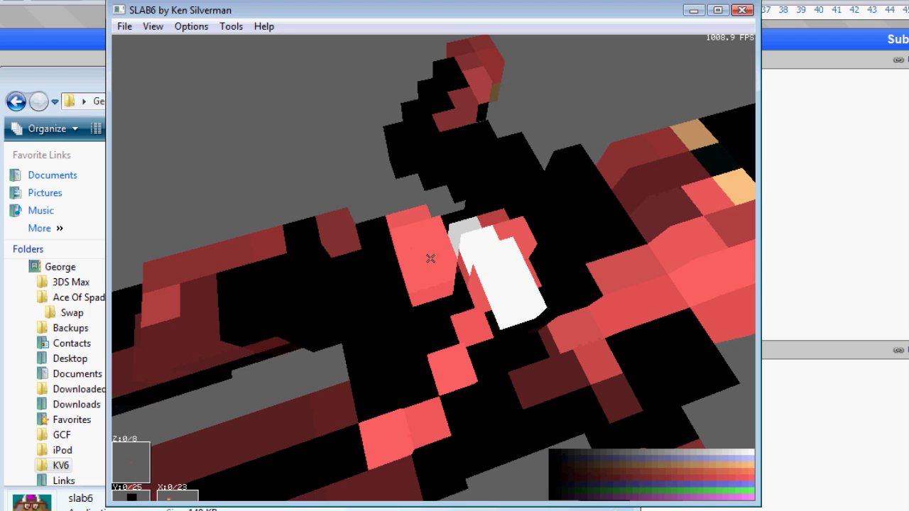
drag(430, 283, 430, 263)
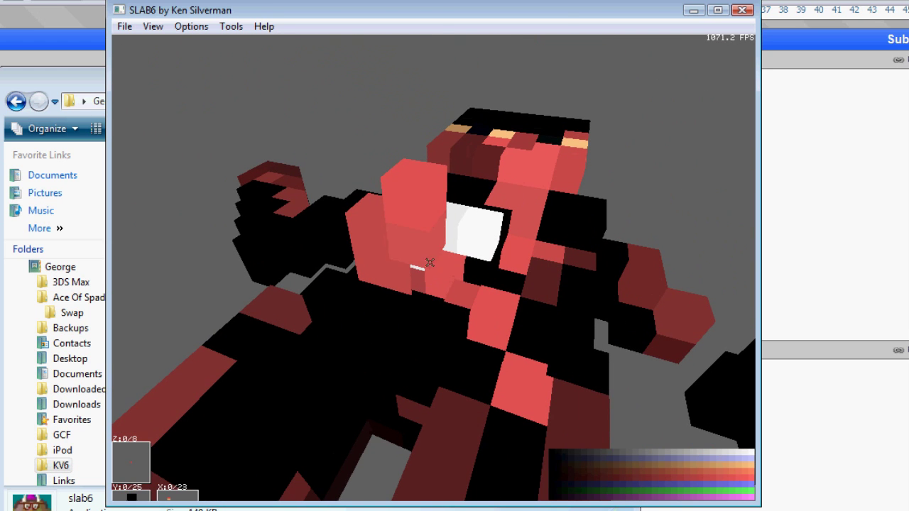
key(Delete)
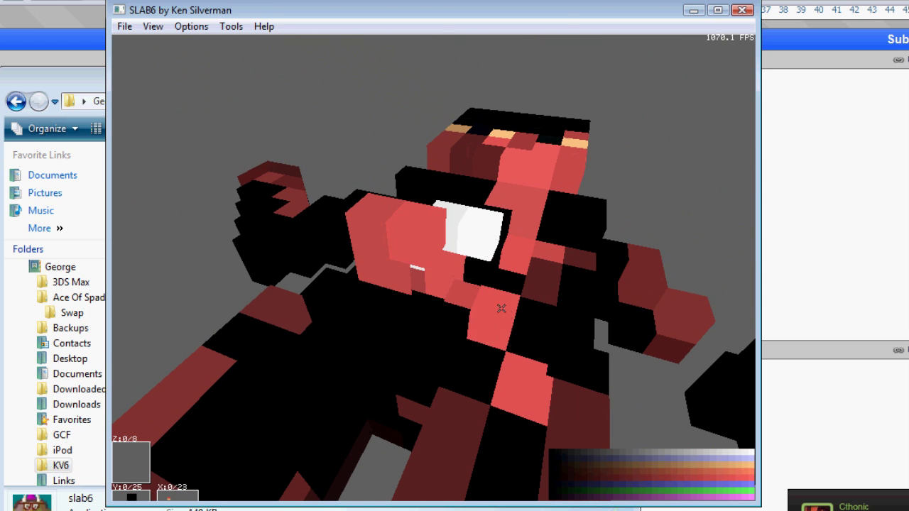
Paint the second voxel stack and the voxel connecting it to the first bone light grey.
mouse_move(373, 221)
mouse_down()
mouse_move(387, 272)
mouse_move(418, 297)
mouse_up()
right_drag(417, 297, 417, 297)
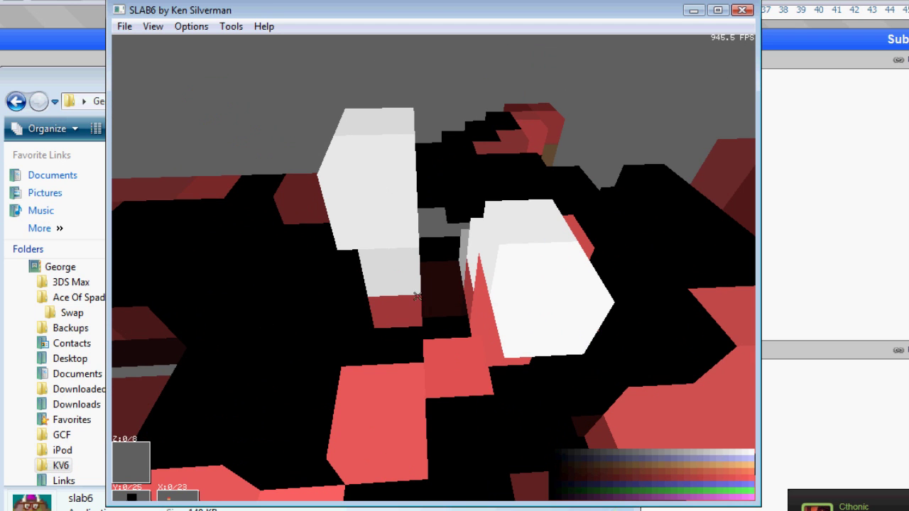
click(423, 341)
key(space)
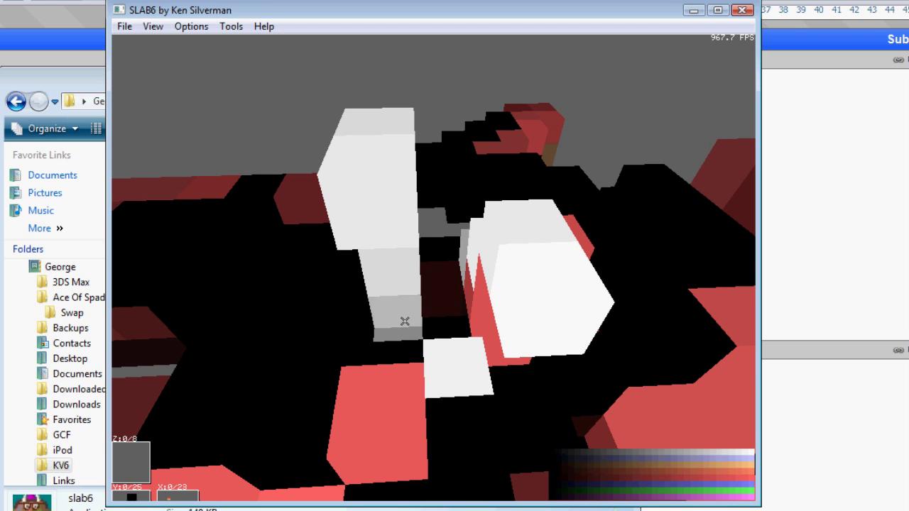
key(space)
Add light grey bone voxels between the severed forearm and the shoulder stump.
right_drag(447, 355, 457, 349)
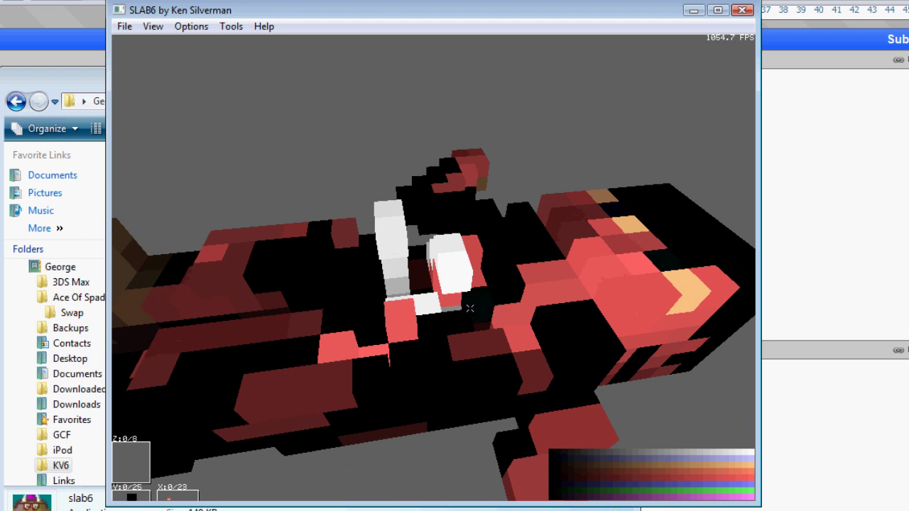
mouse_move(442, 302)
mouse_down()
mouse_move(433, 307)
mouse_move(440, 298)
mouse_up()
mouse_move(441, 298)
right_down()
mouse_move(447, 284)
mouse_move(447, 298)
right_up()
drag(447, 298, 419, 284)
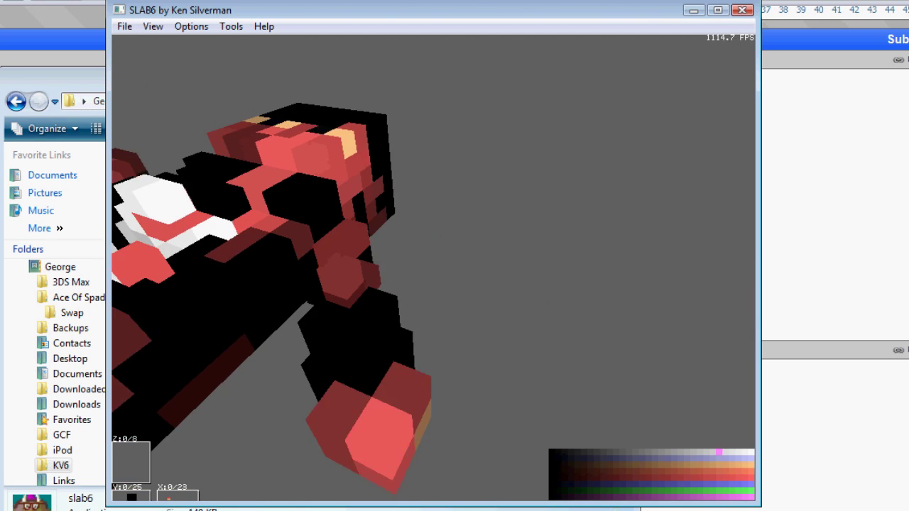
right_drag(420, 284, 418, 275)
drag(405, 289, 419, 291)
right_drag(419, 291, 424, 295)
key(space)
drag(418, 269, 421, 280)
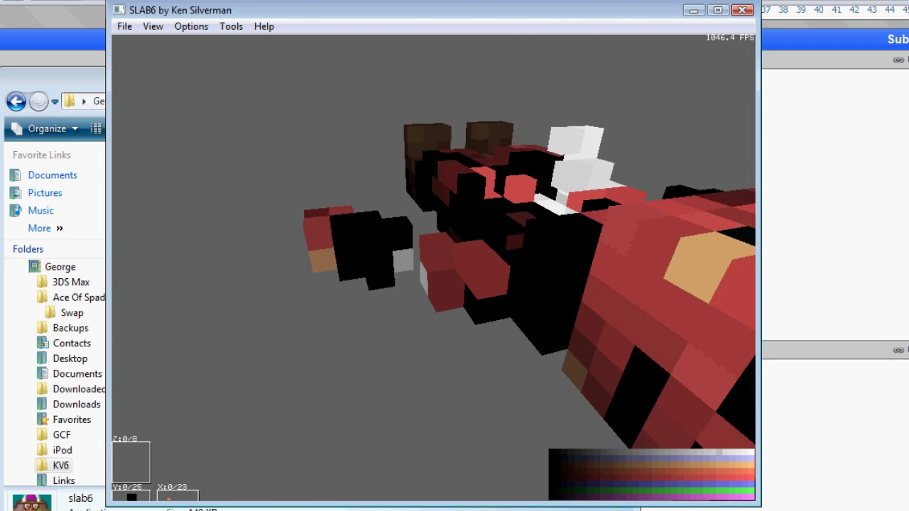
right_drag(421, 280, 420, 289)
key(Insert)
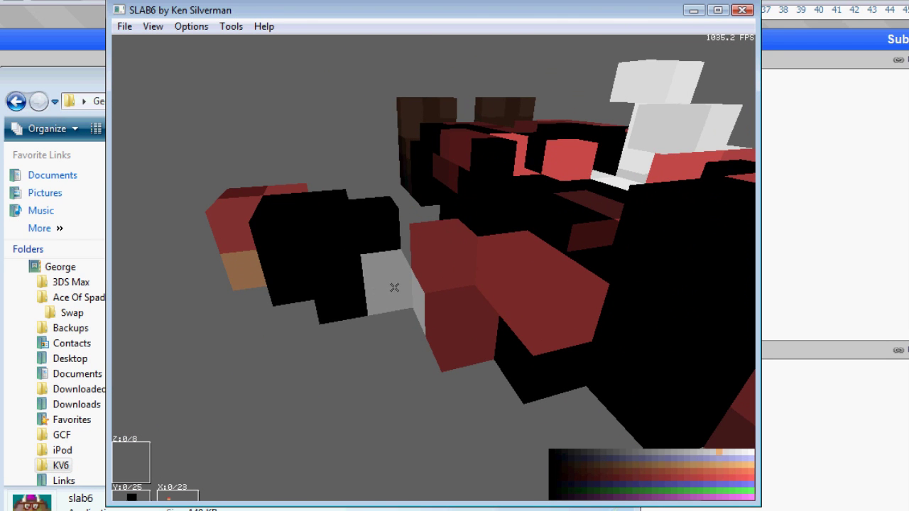
Pick a bright red from the palette and paint the lower end of the severed forearm beside the bone red.
drag(415, 293, 497, 342)
right_drag(497, 342, 582, 391)
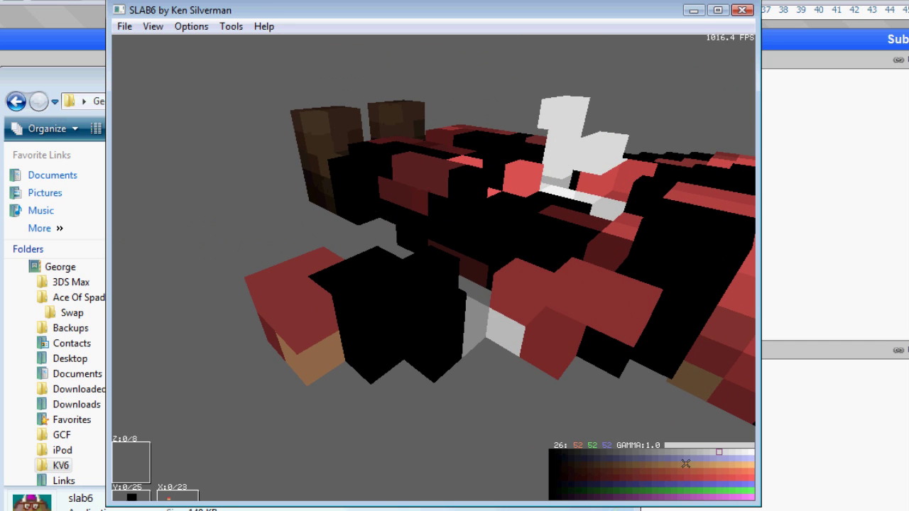
key(space)
key(space)
key(space)
key(space)
key(space)
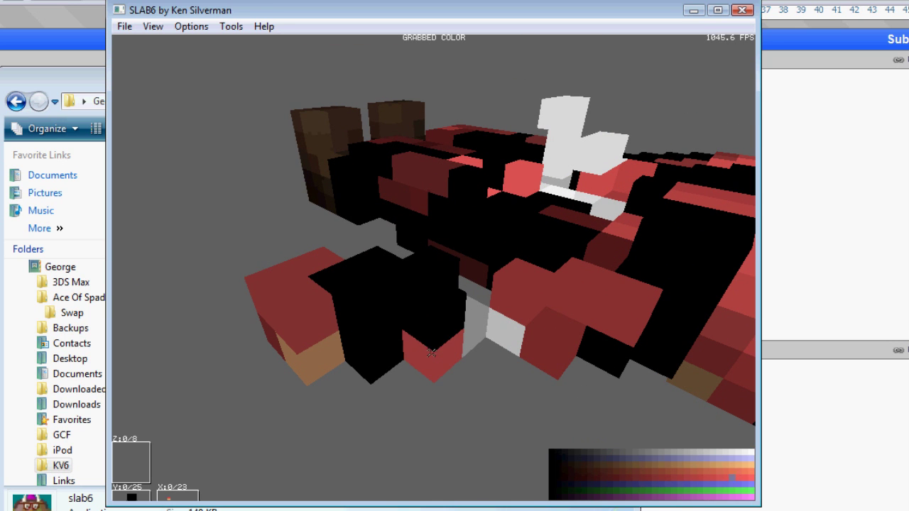
Examine the edited player model from several sides, from the feet and chest up to the head.
mouse_move(373, 377)
mouse_down()
mouse_move(368, 412)
mouse_move(397, 399)
mouse_up()
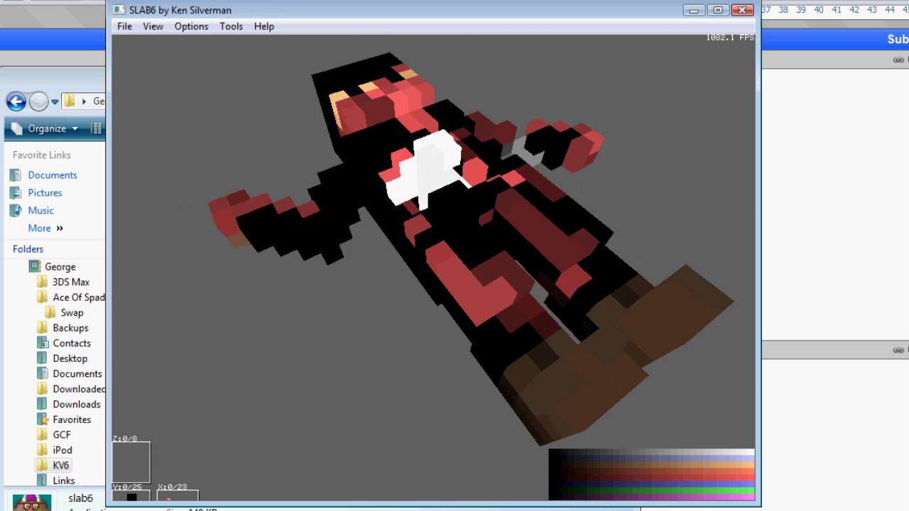
right_drag(397, 399, 422, 388)
key(space)
key(space)
right_drag(440, 284, 434, 272)
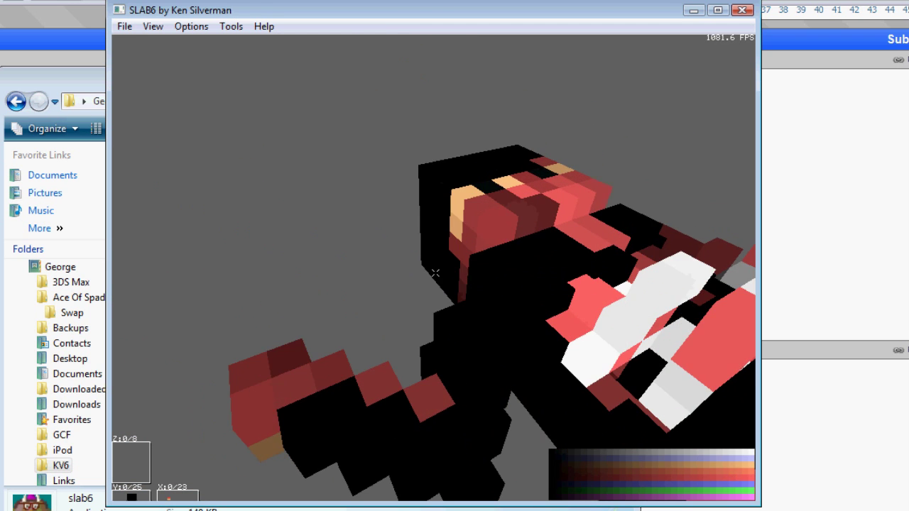
key(space)
right_drag(489, 272, 483, 234)
right_drag(488, 310, 475, 348)
drag(474, 348, 462, 343)
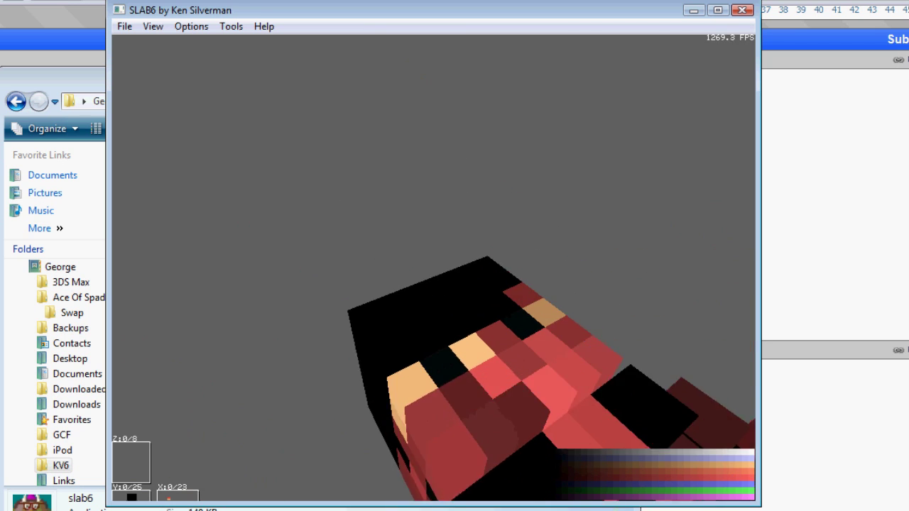
Delete the voxels between and behind the skin-coloured patches on the face to hollow out a head wound.
right_drag(462, 343, 451, 325)
key(Delete)
key(Delete)
key(Delete)
key(Delete)
key(Delete)
key(Delete)
key(Delete)
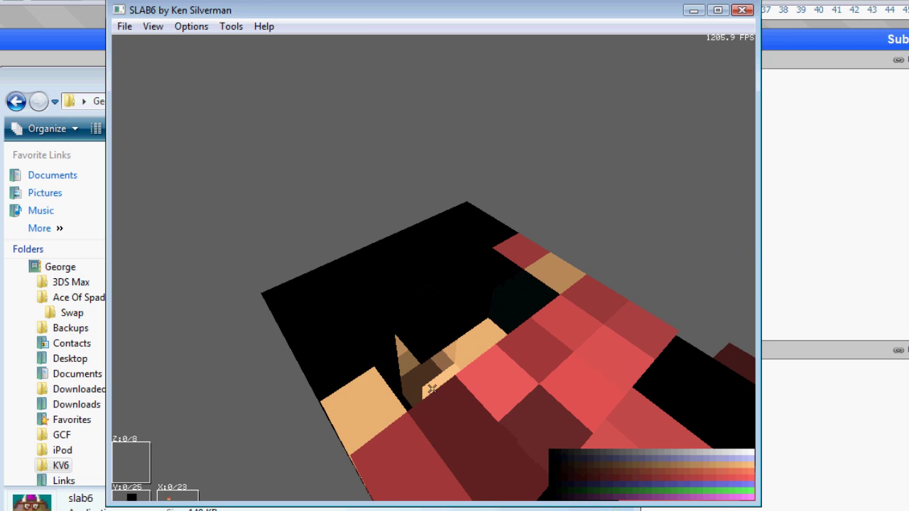
Paint the skin-coloured voxels around the rim of the head wound bright red.
drag(432, 389, 438, 381)
key(space)
key(space)
key(space)
key(space)
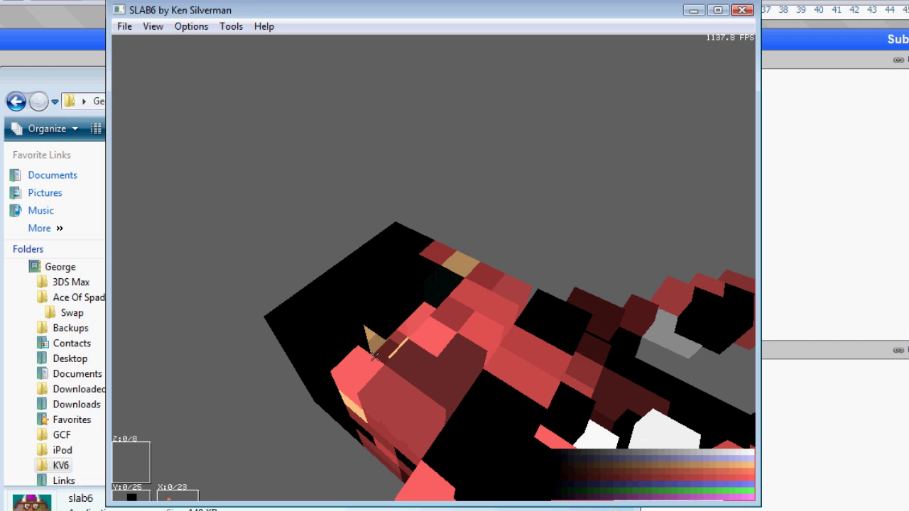
mouse_move(373, 340)
mouse_down()
mouse_move(380, 323)
mouse_move(405, 320)
mouse_move(419, 334)
mouse_up()
key(Down)
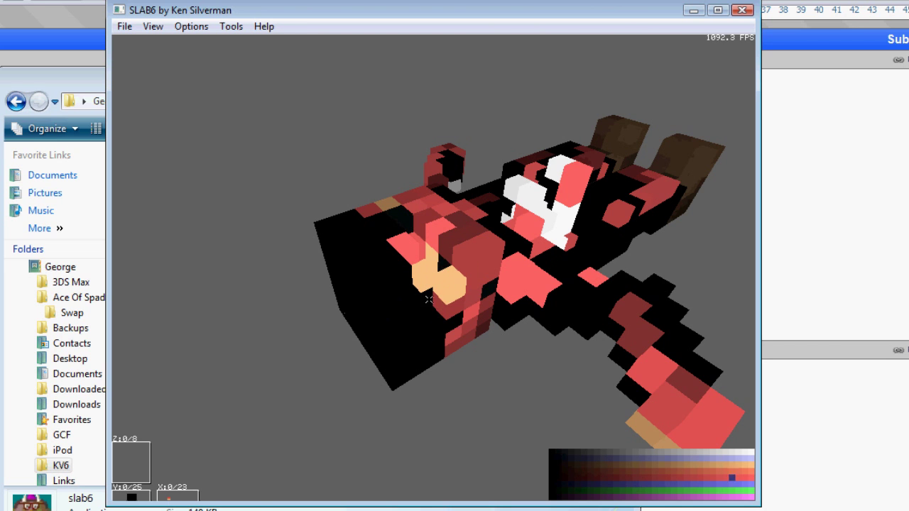
Insert voxels at the lower side of the head beneath the wound, building outward in bright red.
key(Insert)
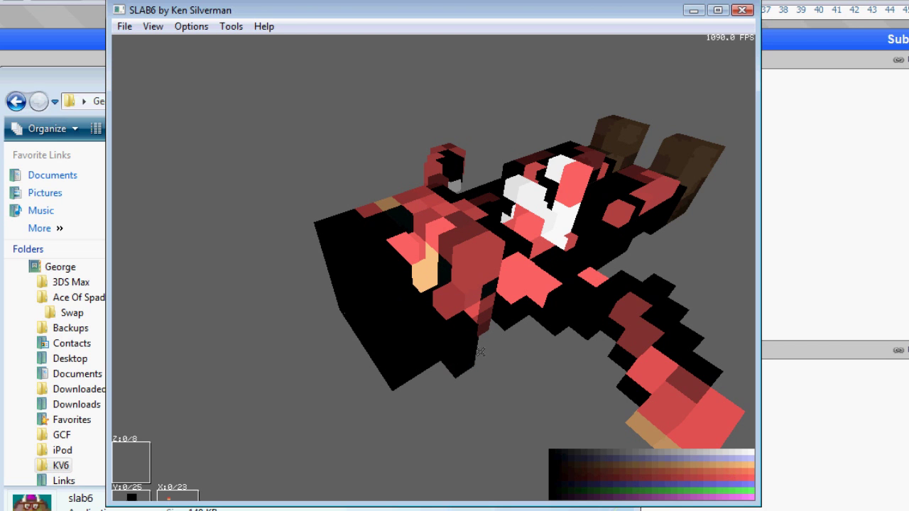
key(Up)
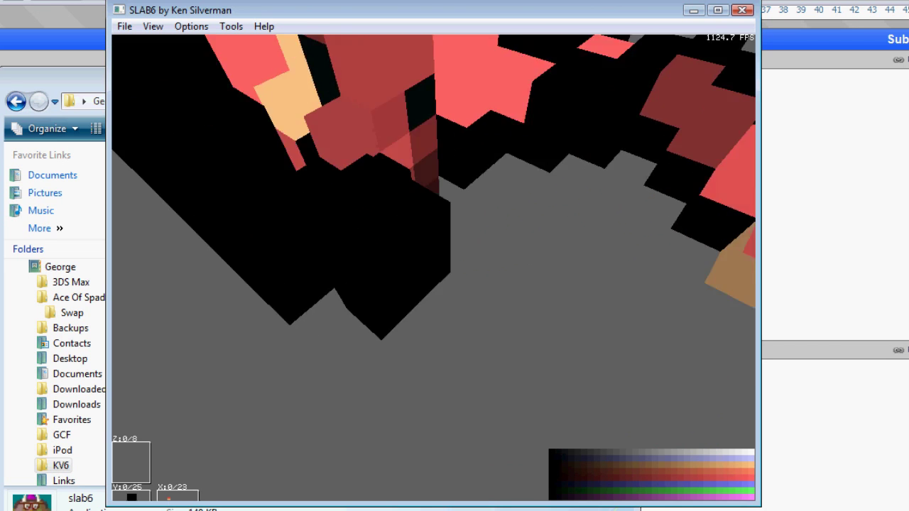
key(Insert)
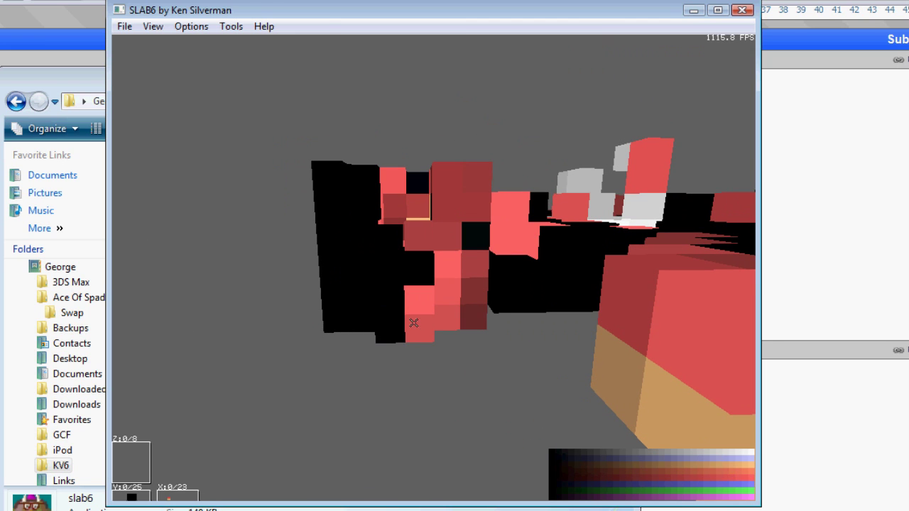
key(Insert)
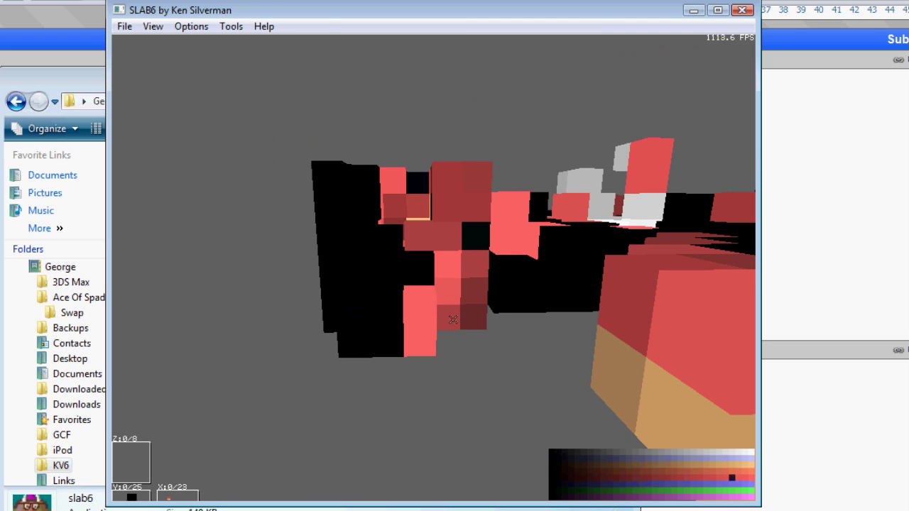
key(Insert)
key(Insert)
key(Insert)
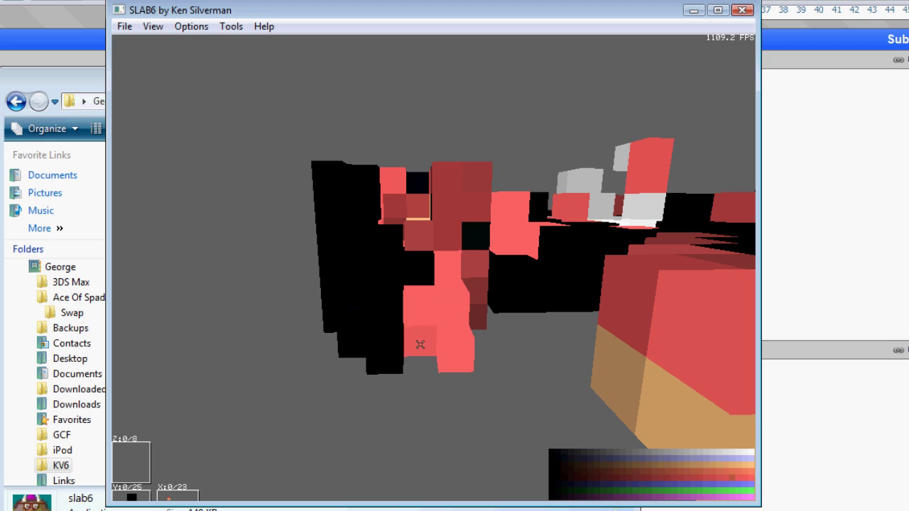
key(Insert)
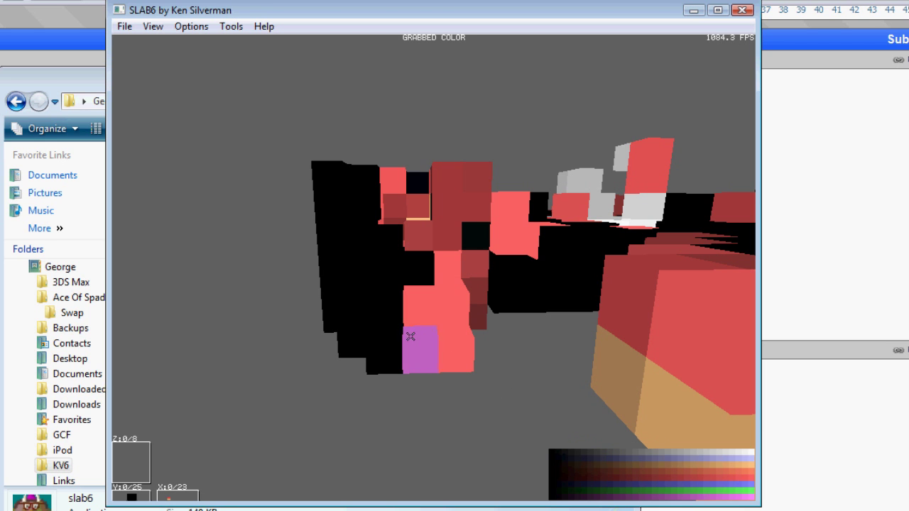
Pick a magenta from the palette and paint the added voxels beside the head and inside the wound.
key(space)
key(space)
key(space)
drag(426, 304, 475, 250)
key(space)
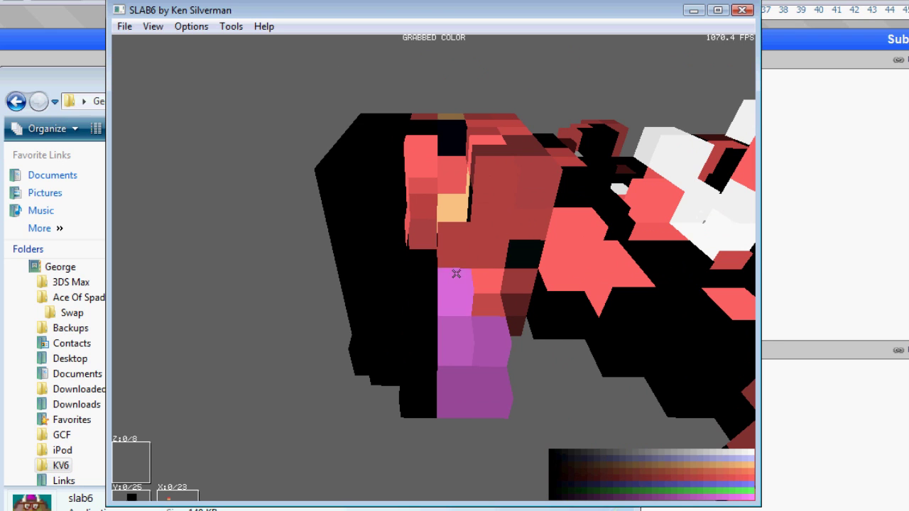
key(space)
key(space)
key(space)
Insert more magenta voxels from the head wound outward and downward to form spilled brain matter.
key(Insert)
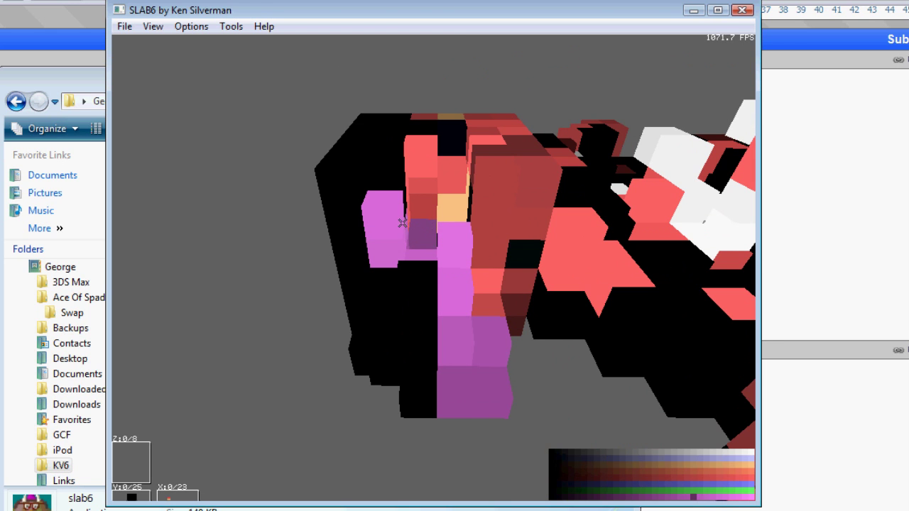
key(Insert)
scroll(464, 339, down, 1)
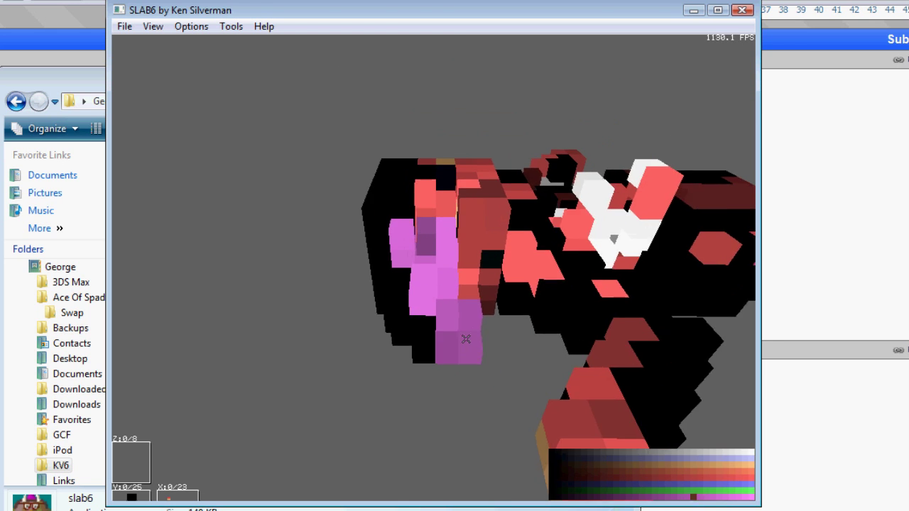
scroll(455, 341, up, 1)
key(Insert)
key(Insert)
mouse_move(434, 388)
mouse_down()
mouse_move(498, 369)
mouse_move(457, 392)
mouse_up()
key(Insert)
key(Insert)
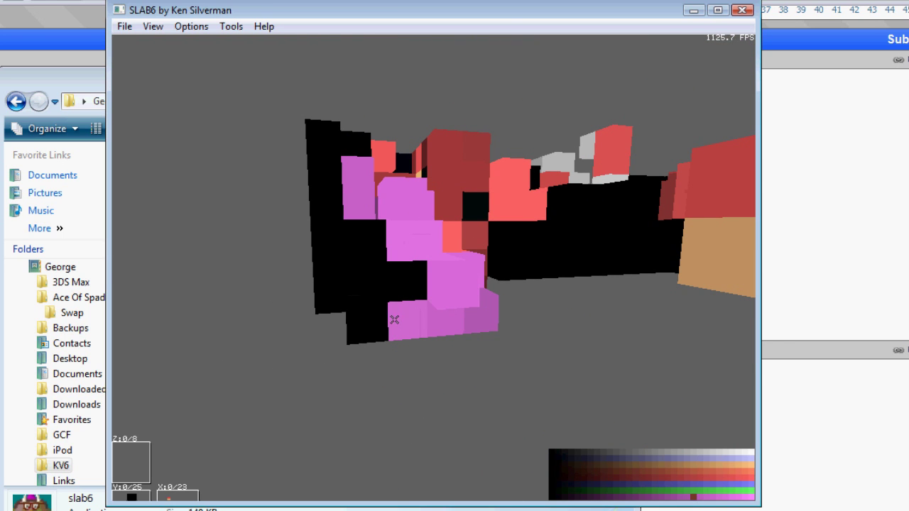
key(Insert)
key(Insert)
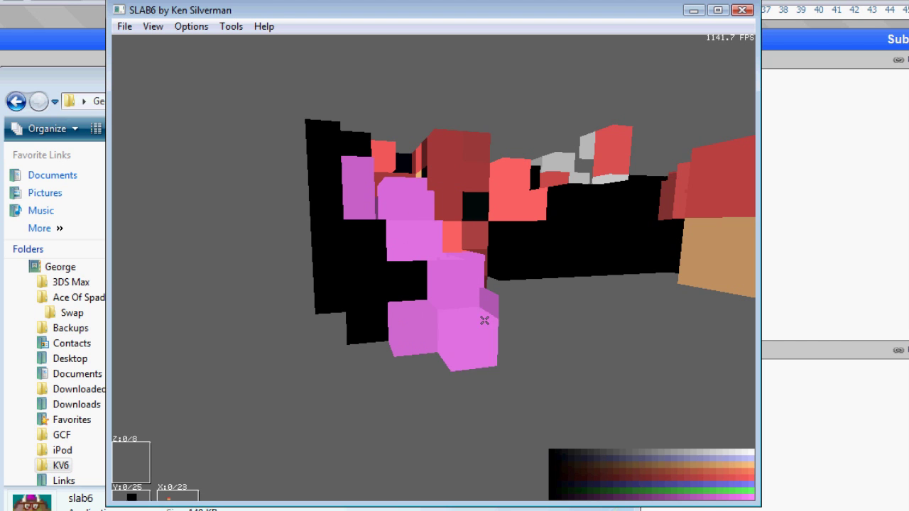
key(Insert)
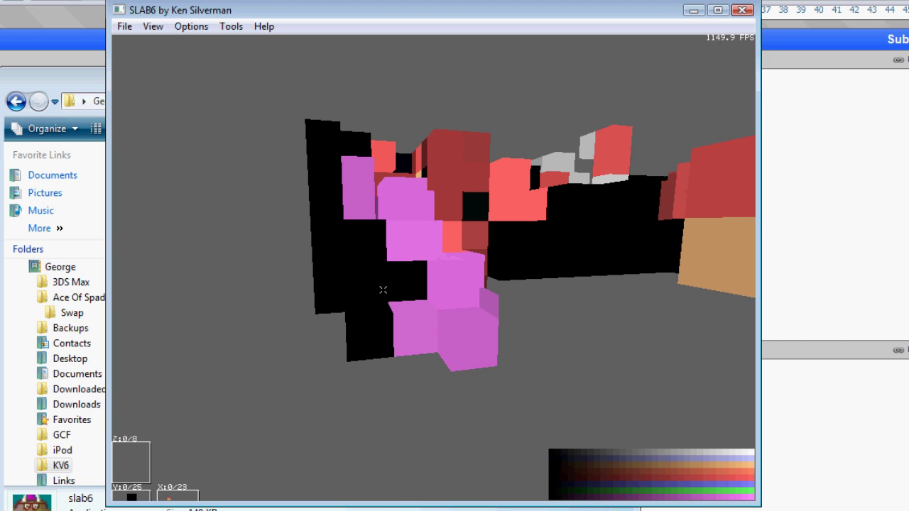
Paint the remaining black voxels on the spilled clump beside the head magenta.
key(space)
key(space)
key(space)
key(space)
mouse_move(369, 244)
right_down()
mouse_move(370, 213)
mouse_move(397, 270)
right_up()
mouse_move(425, 346)
mouse_down()
mouse_move(429, 380)
mouse_move(435, 355)
mouse_move(443, 384)
mouse_move(455, 364)
mouse_move(465, 373)
mouse_up()
key(space)
key(space)
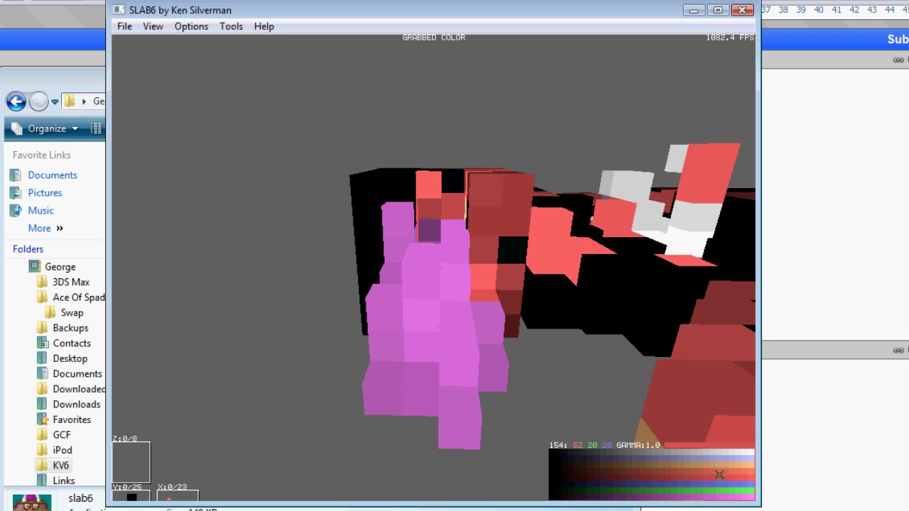
Pick a darker red from the palette and paint part of the magenta clump beside the head with it.
click(432, 345)
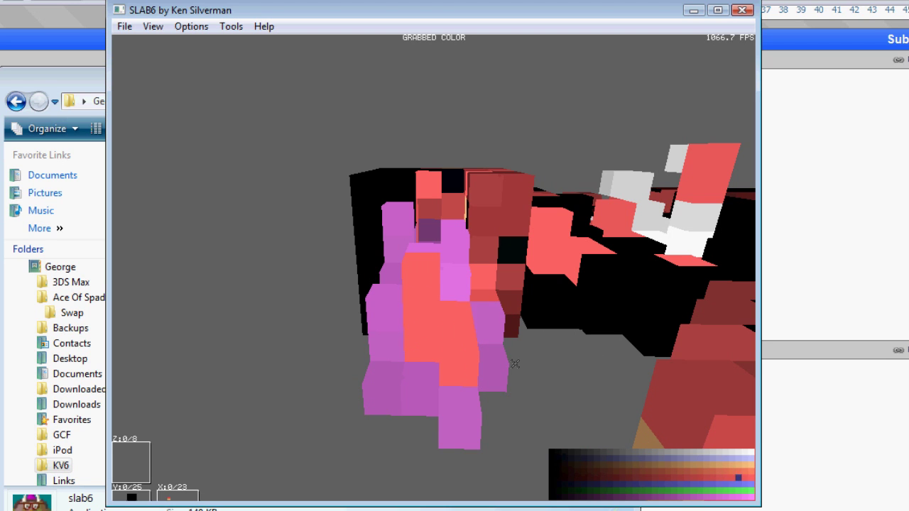
drag(411, 324, 456, 330)
key(space)
key(space)
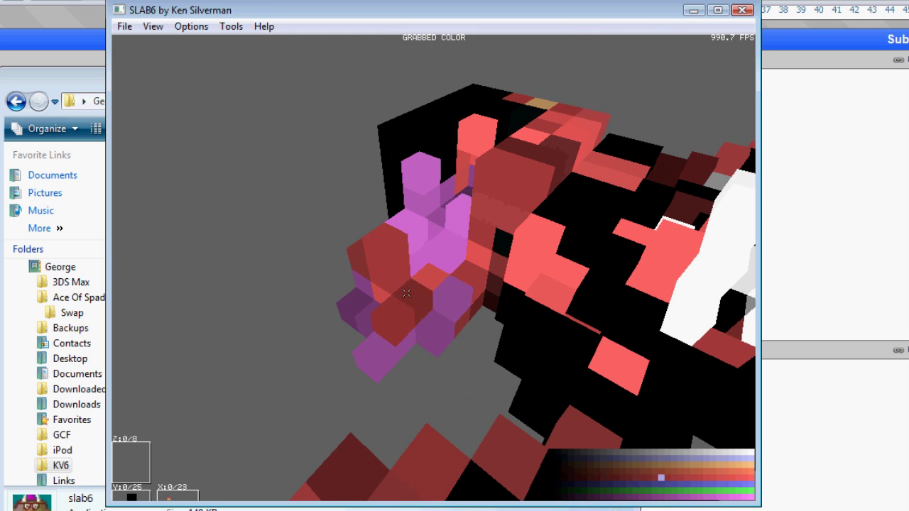
key(space)
key(space)
key(space)
key(space)
key(space)
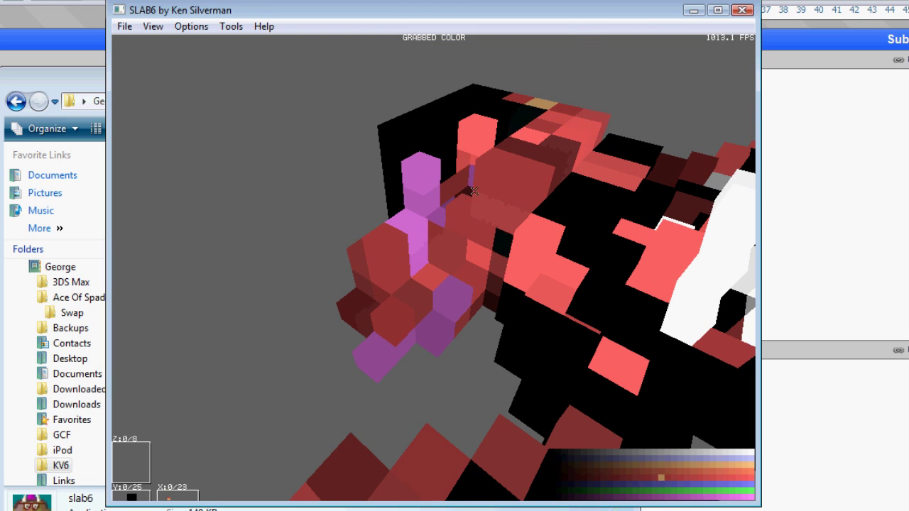
Paint the upper and outermost voxels of the magenta clump dark red, leaving a few magenta patches.
mouse_move(475, 192)
mouse_down()
mouse_move(415, 176)
mouse_move(457, 235)
mouse_up()
scroll(415, 175, up, 3)
key(space)
scroll(421, 193, down, 3)
scroll(446, 219, up, 2)
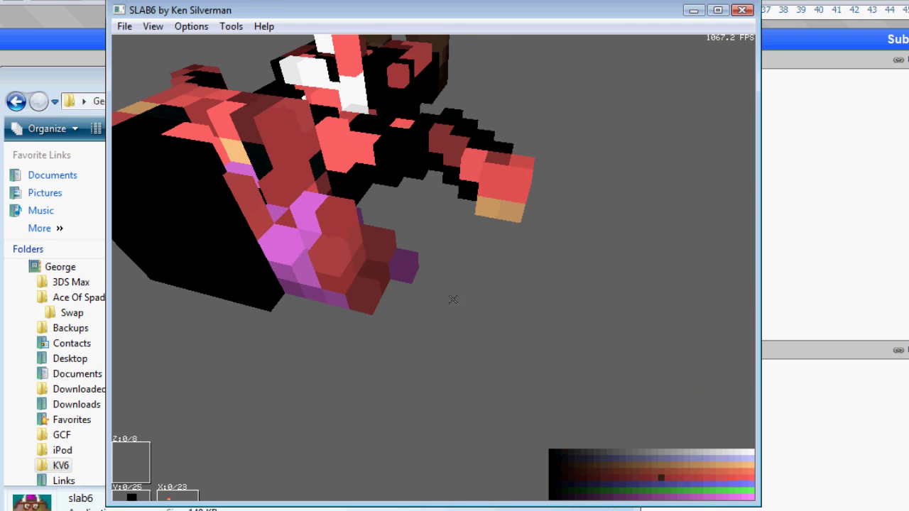
key(space)
scroll(402, 274, down, 4)
drag(402, 273, 441, 291)
scroll(440, 291, up, 3)
Paint the top of the outstretched arm nearest the head clump dark red.
right_drag(427, 333, 398, 284)
drag(398, 284, 416, 273)
mouse_move(416, 274)
right_down()
mouse_move(448, 320)
mouse_move(430, 387)
right_up()
key(space)
key(space)
key(space)
key(space)
key(space)
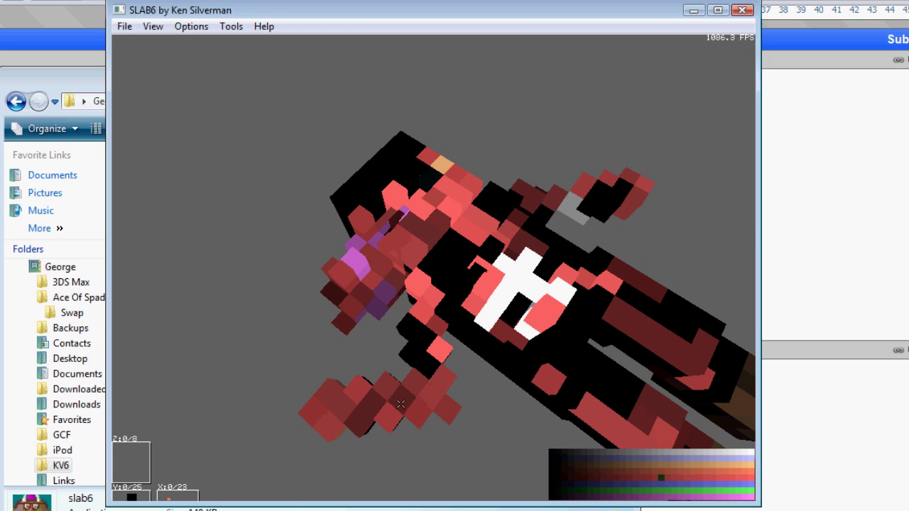
key(space)
key(space)
key(space)
Paint dark red blood streaks down the side of the torso and the nearer leg.
mouse_move(552, 334)
right_down()
mouse_move(552, 299)
mouse_move(526, 341)
right_up()
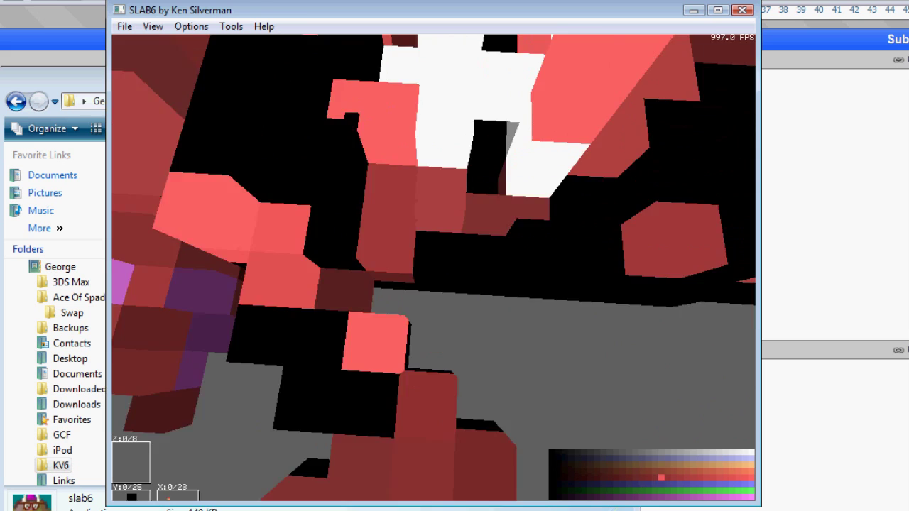
drag(526, 341, 483, 305)
right_drag(483, 305, 502, 285)
key(space)
key(space)
key(space)
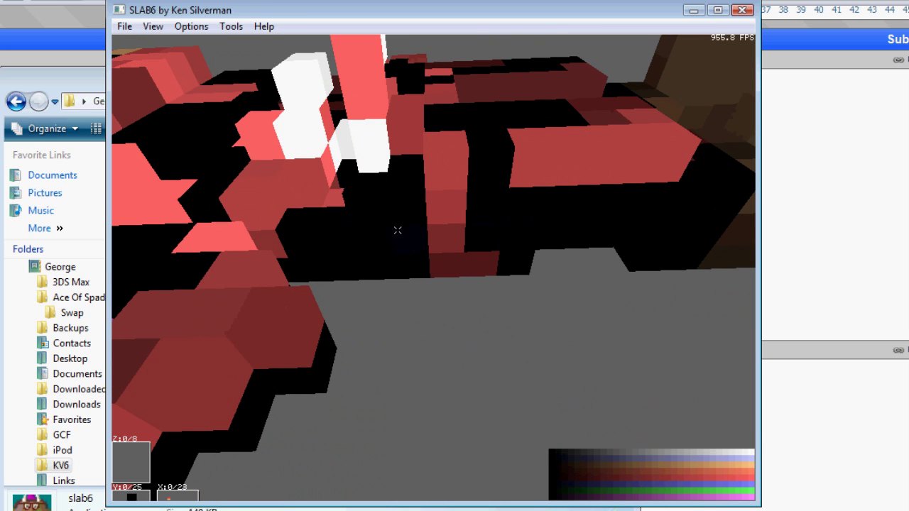
mouse_move(381, 292)
right_down()
mouse_move(388, 178)
mouse_move(320, 204)
right_up()
key(space)
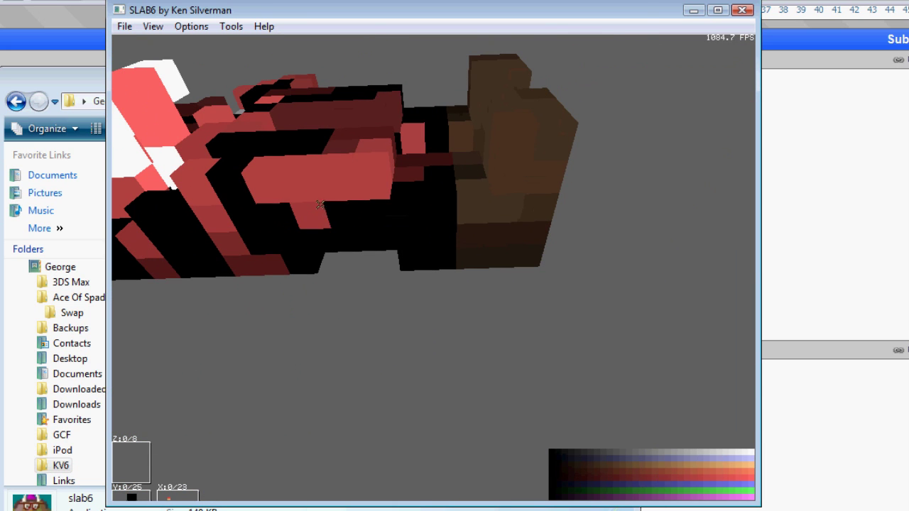
right_drag(412, 263, 412, 312)
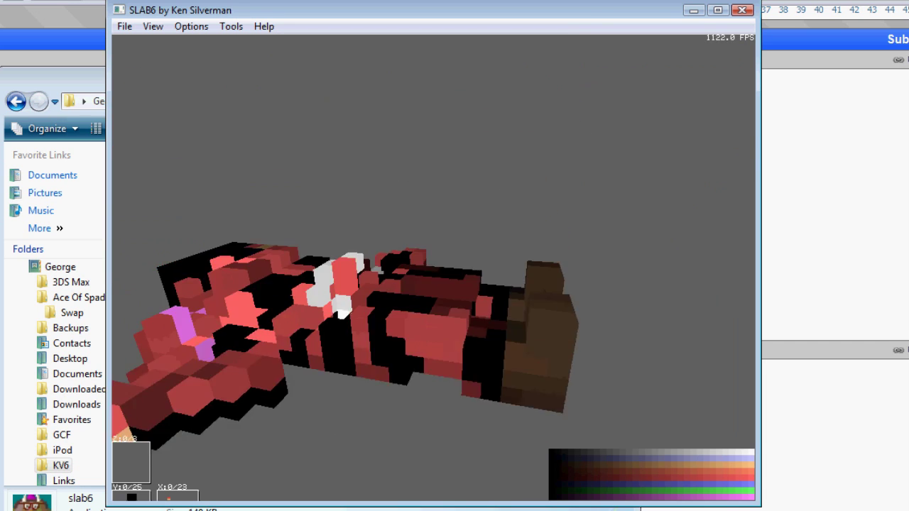
Paint a jagged band of dark red blood along the lower edge of the black crown of the head.
drag(412, 313, 568, 284)
right_drag(568, 284, 561, 234)
right_drag(465, 284, 476, 331)
drag(477, 331, 455, 369)
mouse_move(455, 370)
right_down()
mouse_move(466, 344)
mouse_move(451, 419)
right_up()
key(space)
right_drag(475, 333, 407, 312)
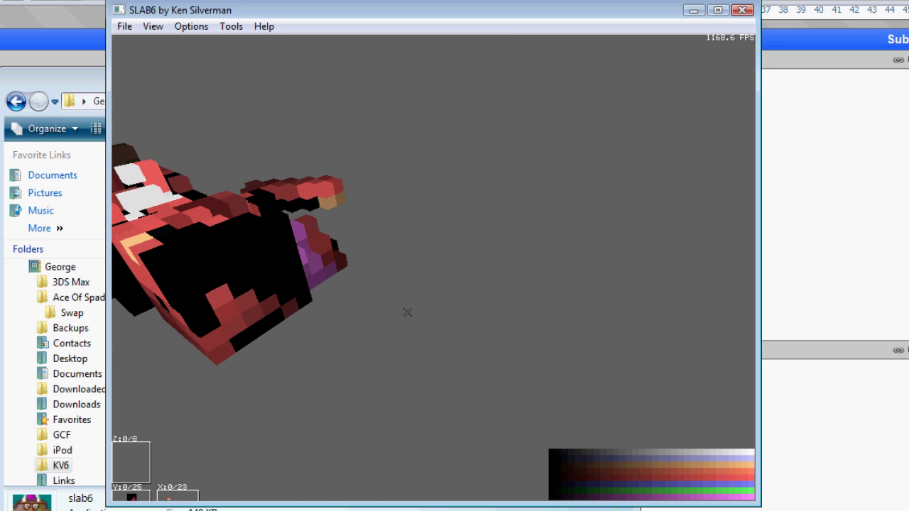
drag(280, 298, 429, 268)
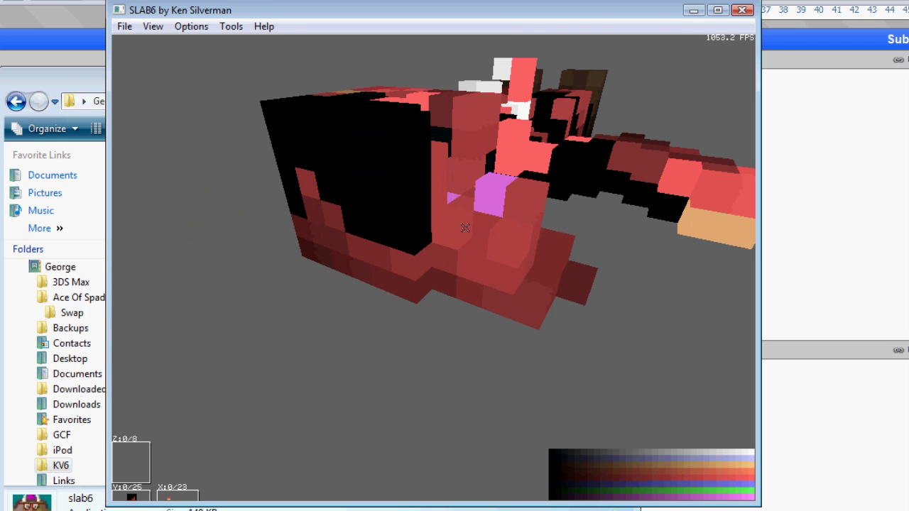
drag(465, 228, 455, 264)
right_drag(455, 264, 487, 224)
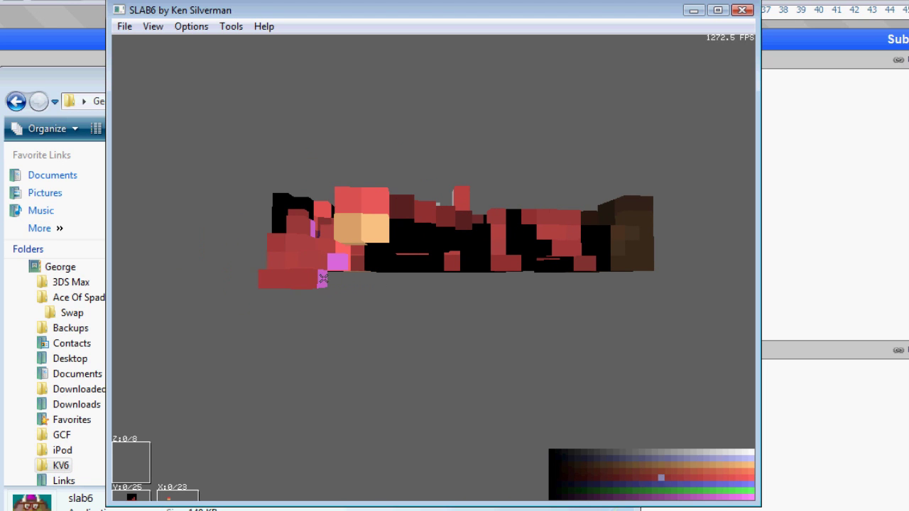
Delete the nearer boot and most of the lower leg, keeping only a narrow dark red stump below the thigh.
right_drag(282, 288, 324, 355)
right_drag(461, 313, 330, 294)
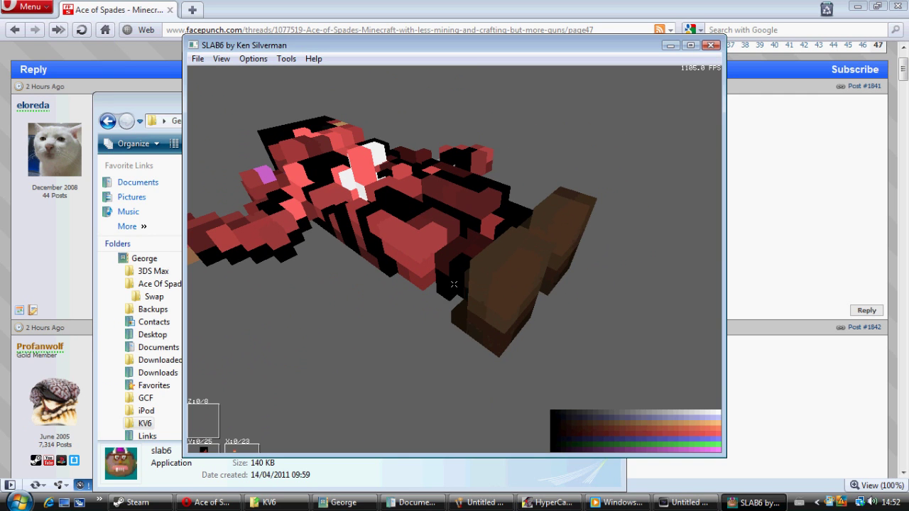
key(Delete)
key(Delete)
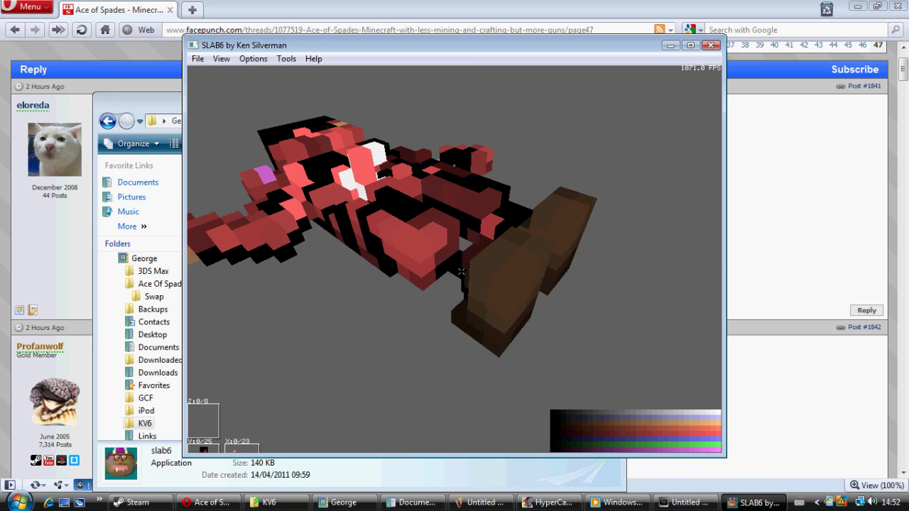
key(Delete)
key(Delete)
key(Delete)
key(Delete)
key(Delete)
key(Delete)
key(Delete)
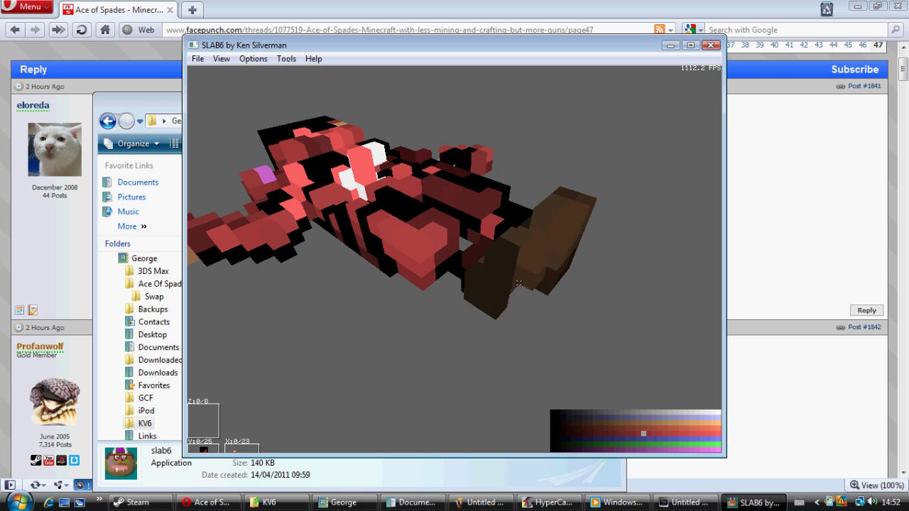
drag(522, 258, 491, 297)
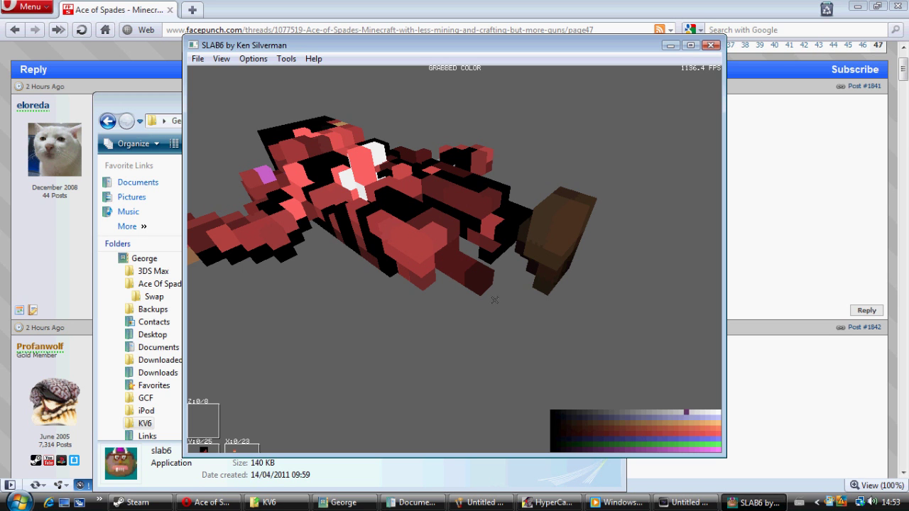
Insert dark red voxels at the end of the narrow leg stump to extend it into a bent bone.
right_drag(493, 299, 447, 192)
key(Insert)
key(Insert)
key(Insert)
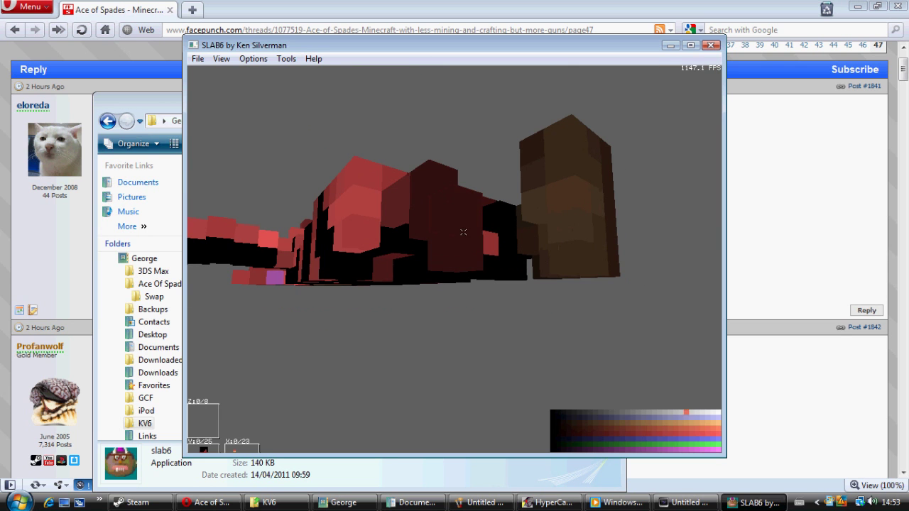
drag(473, 251, 503, 252)
right_drag(510, 251, 568, 278)
Pick a near-white shade from the palette and paint the bent leg bone with it.
click(713, 412)
right_drag(713, 412, 440, 222)
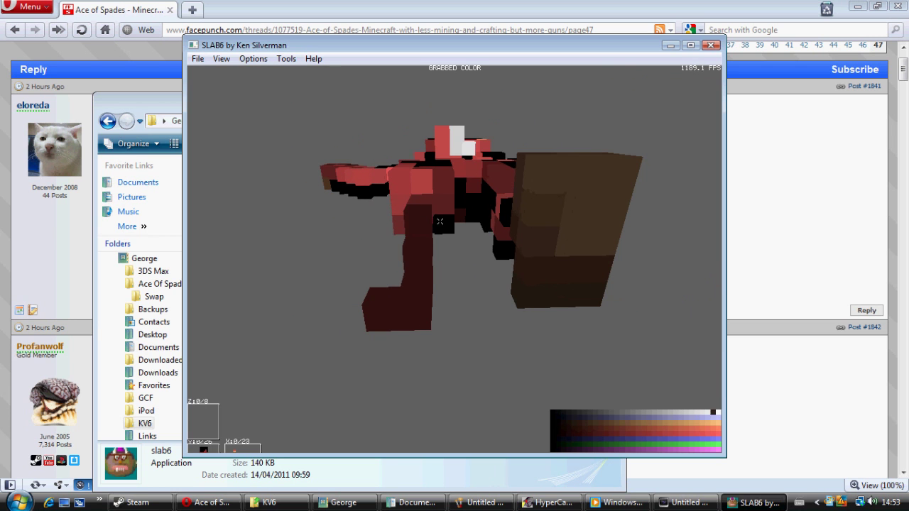
key(space)
key(space)
key(space)
drag(383, 307, 477, 298)
key(space)
key(space)
key(space)
key(space)
mouse_move(393, 206)
right_down()
mouse_move(469, 249)
mouse_move(497, 284)
mouse_move(587, 319)
mouse_move(604, 341)
right_up()
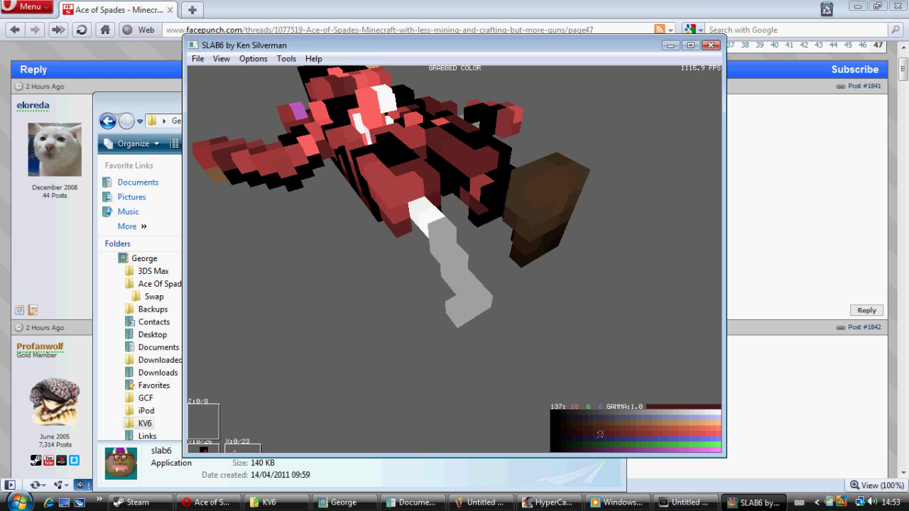
Paint the middle of the bent leg bone with dark red blood, keeping its upper part and tip pale.
right_drag(600, 435, 471, 290)
drag(471, 290, 412, 263)
right_drag(412, 263, 378, 302)
Capture the area around the whole model with Gyazo, copy the uploaded image's address and close the extra browser tabs.
click(99, 502)
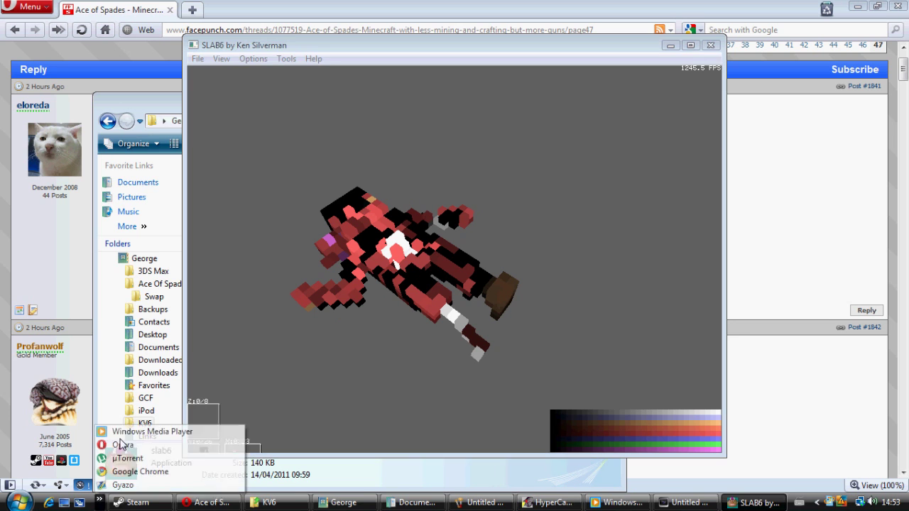
click(128, 486)
drag(279, 171, 536, 368)
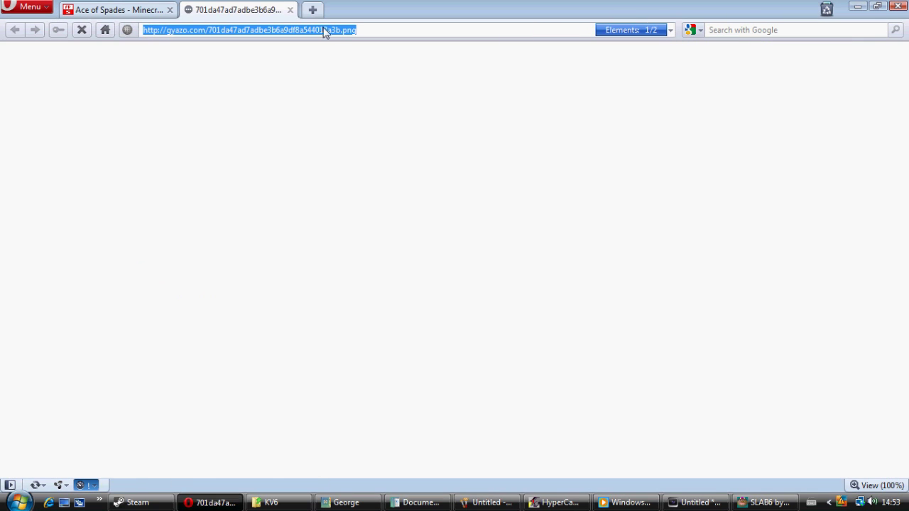
click(313, 9)
middle_click(229, 12)
middle_click(232, 10)
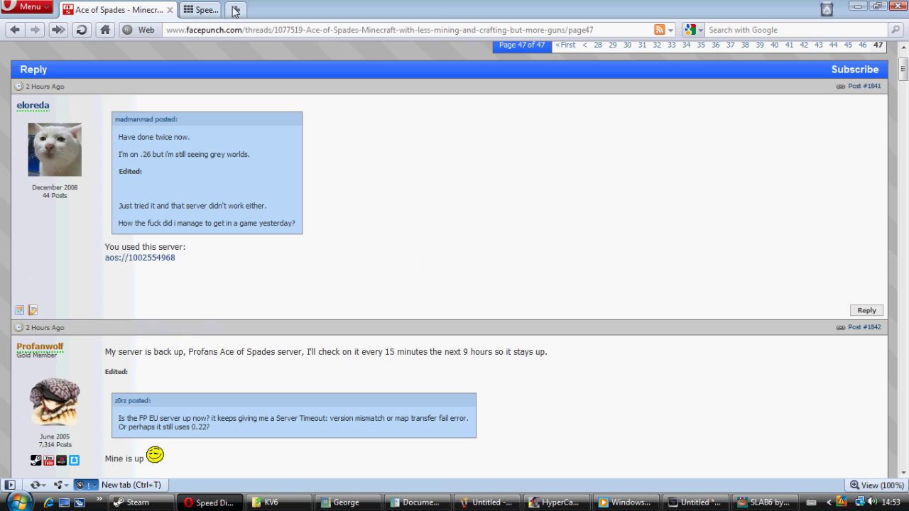
Post a quick reply at the end of the Facepunch thread with the Gyazo image link in [img] tags and the text "dead body mod".
middle_click(363, 289)
click(363, 287)
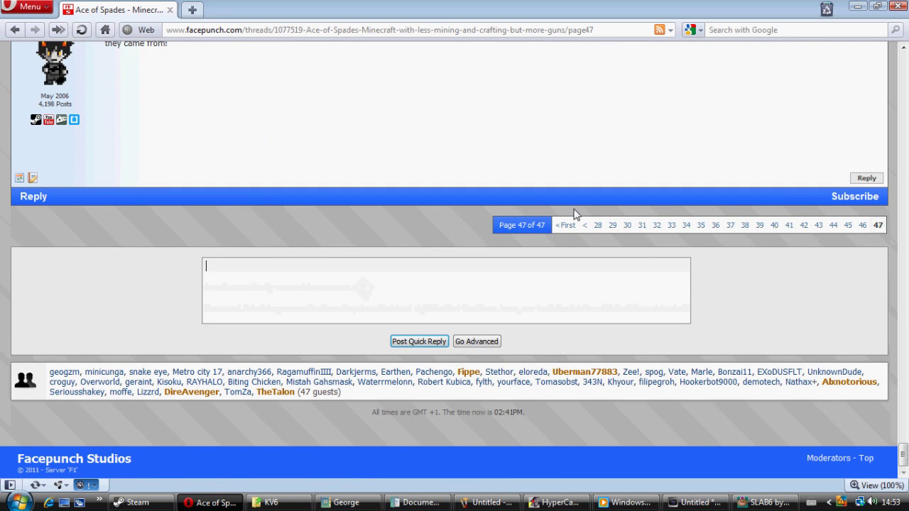
scroll(578, 215, up, 2)
text([img])
text(http://gyazo.com/701da47ad7adbe3b6a9df8a544013a3b.png)
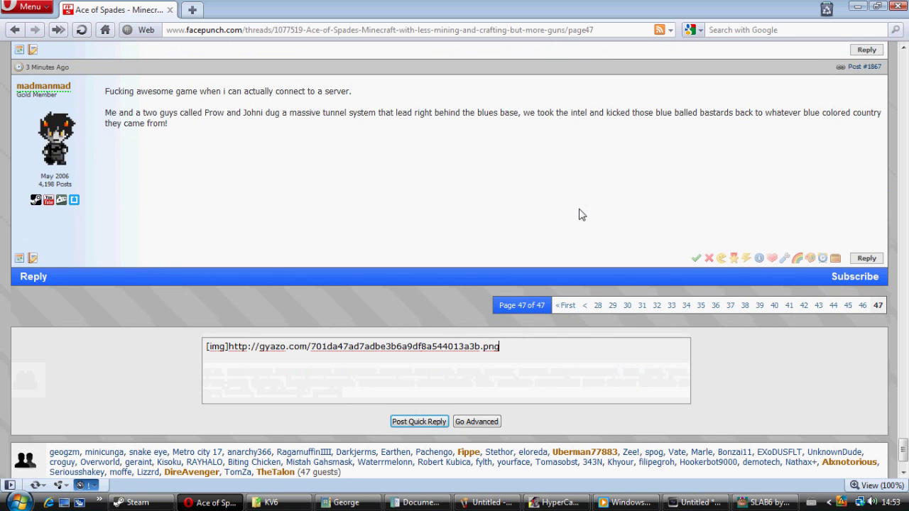
text([/img)
text(ead body mod)
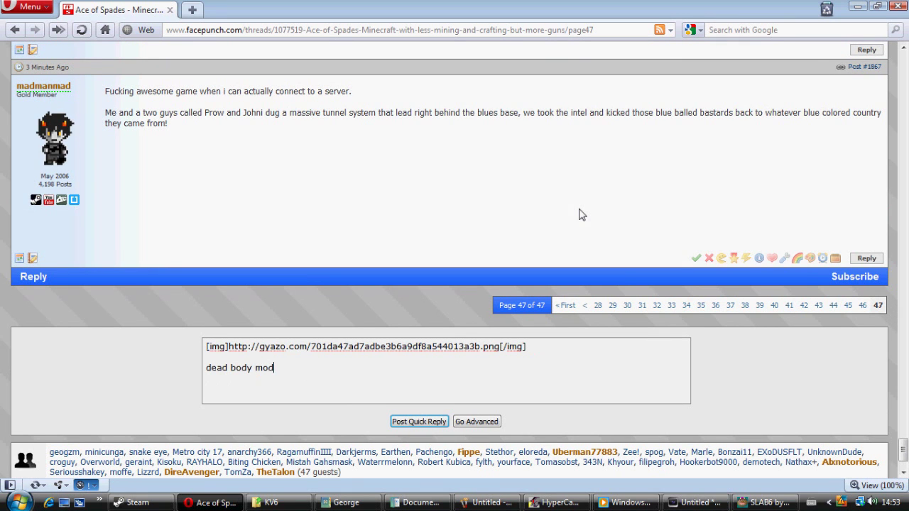
click(418, 421)
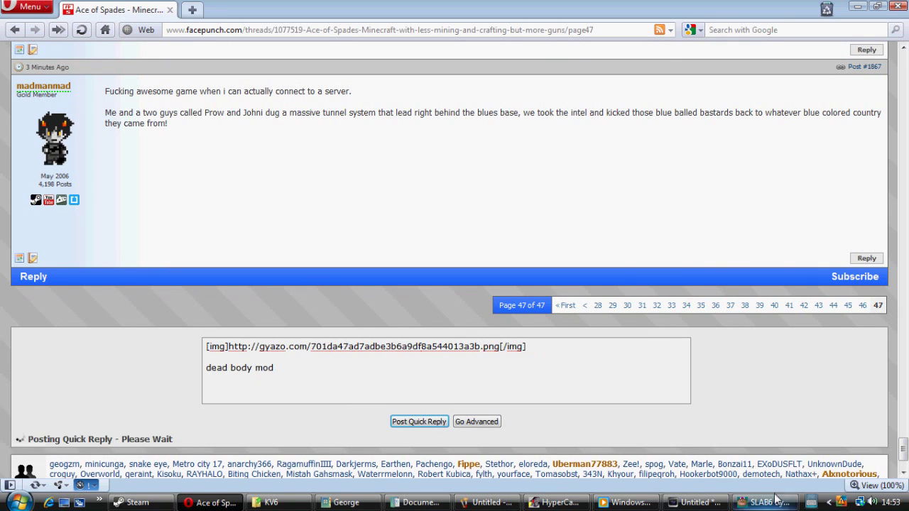
Check the newly posted reply and its embedded model image in the Facepunch thread.
key(alt+Tab)
right_drag(600, 434, 622, 454)
key(alt+Tab)
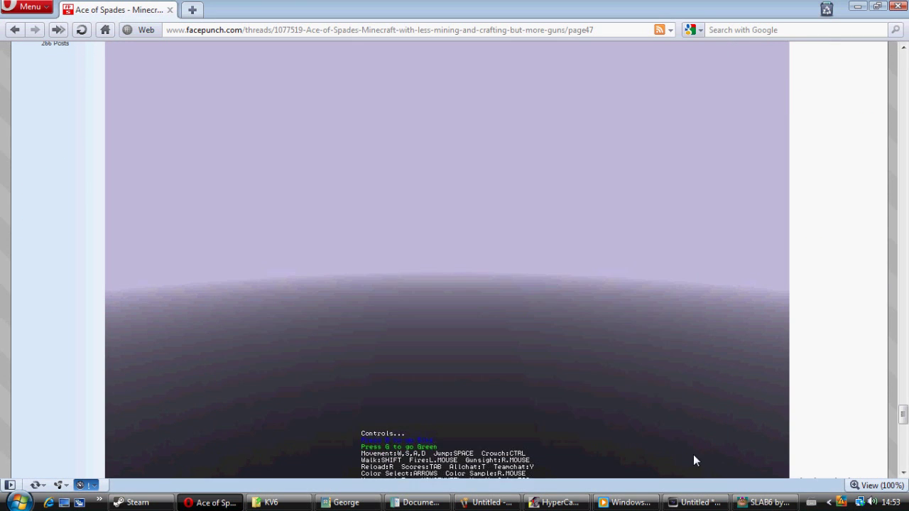
scroll(583, 292, down, 6)
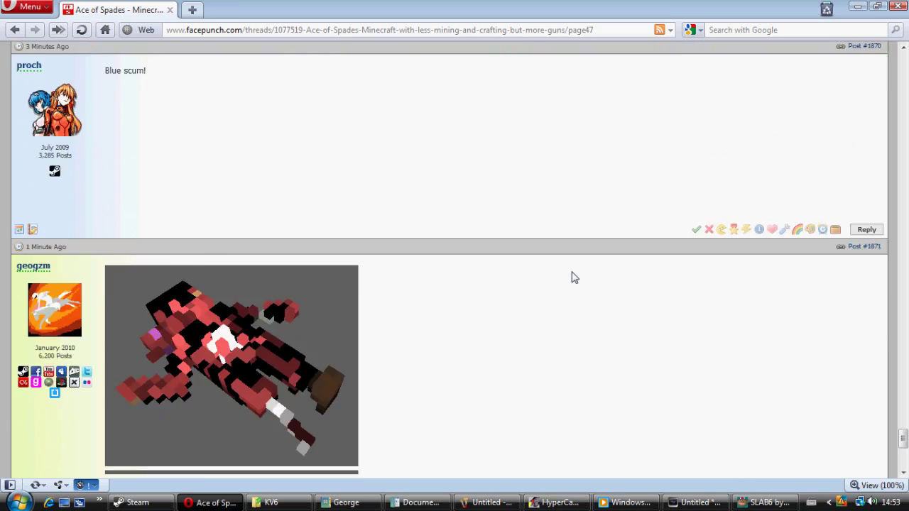
Minimise the HyperCam window covering the model and switch back to SLAB6.
key(alt+Tab)
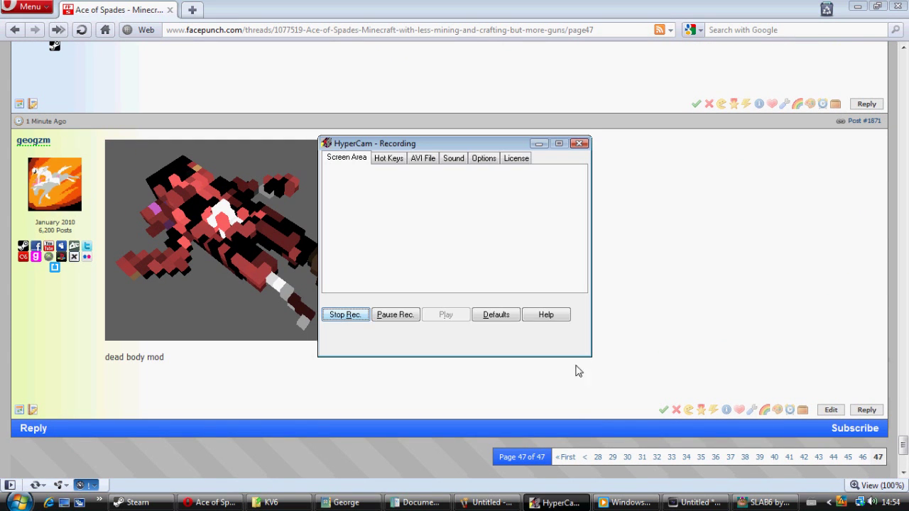
click(763, 502)
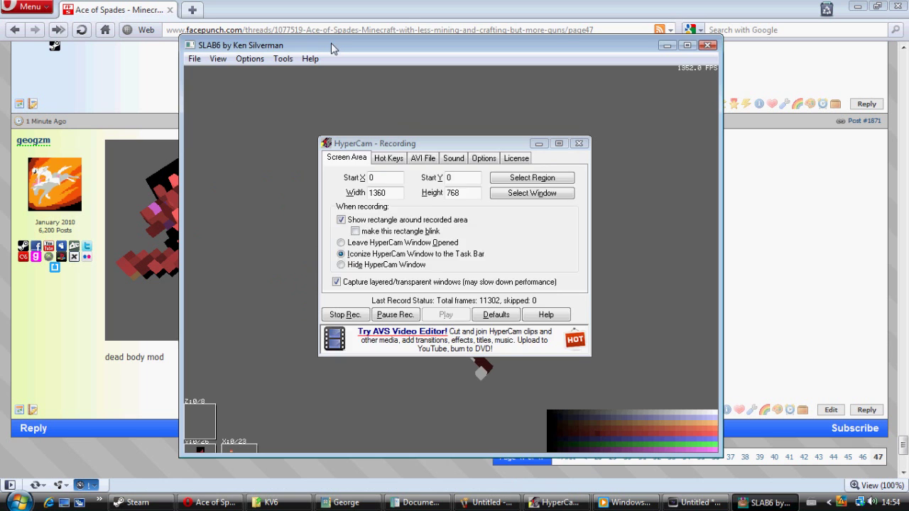
drag(331, 42, 350, 46)
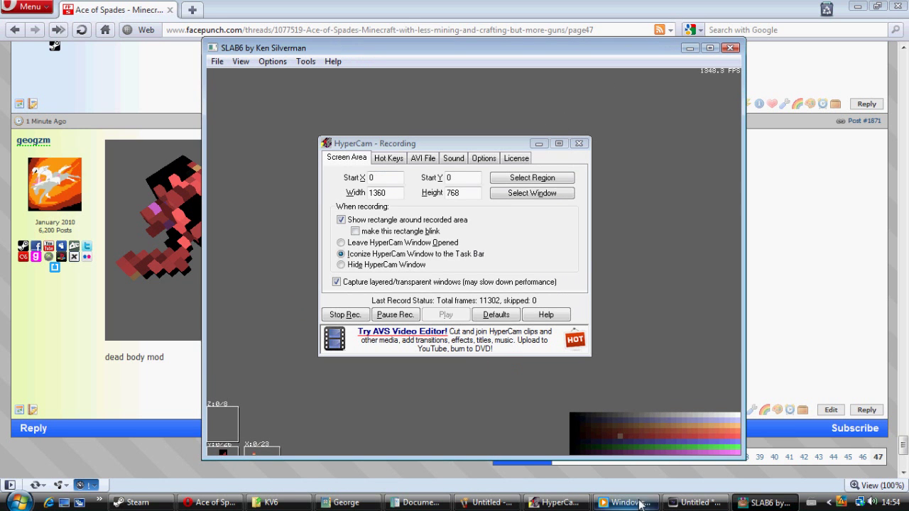
click(696, 503)
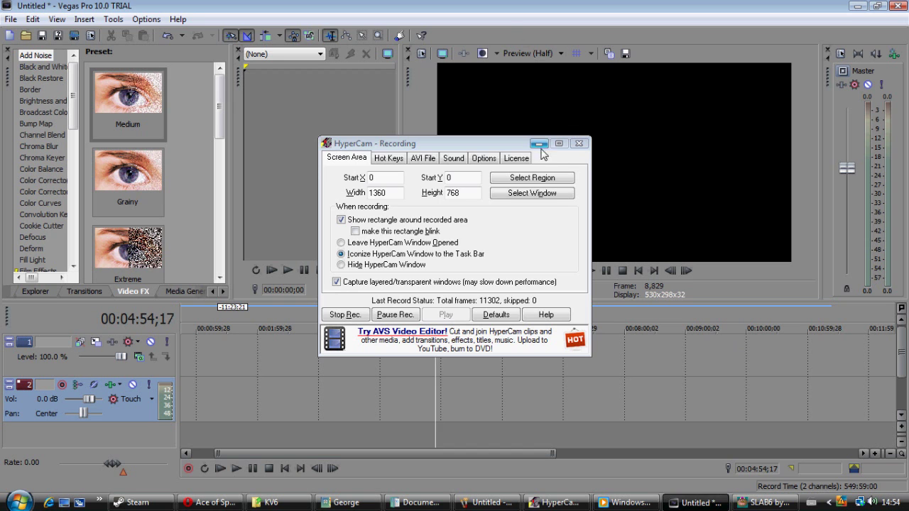
click(540, 145)
key(alt+Tab)
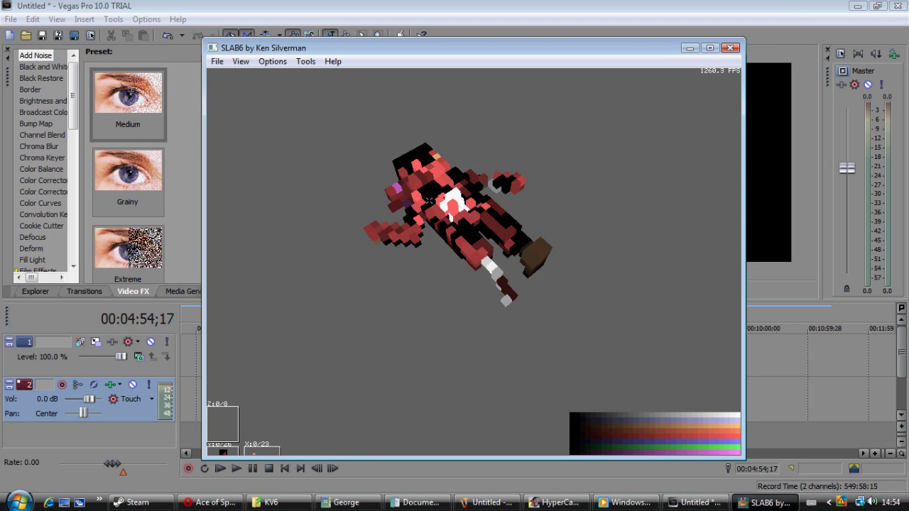
Save the model as playerdead in KV6 format in the Ace of Spades kv6 folder.
click(217, 62)
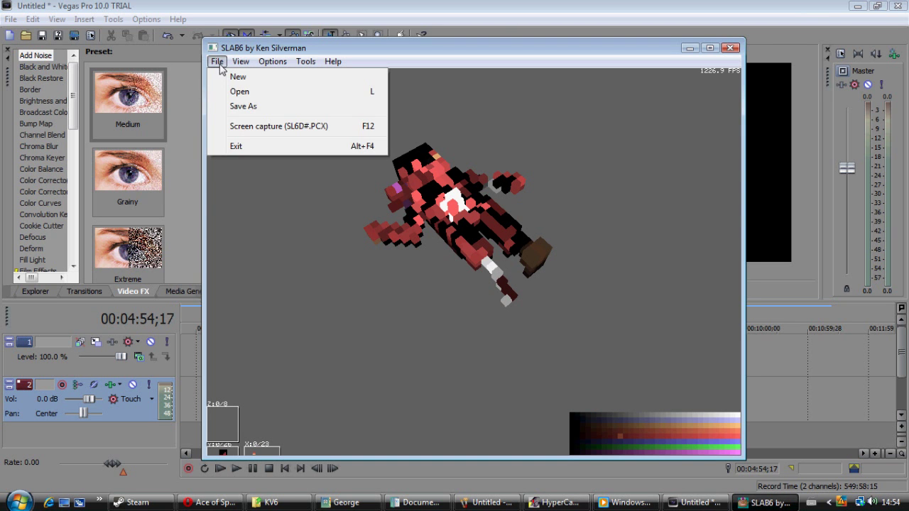
click(242, 106)
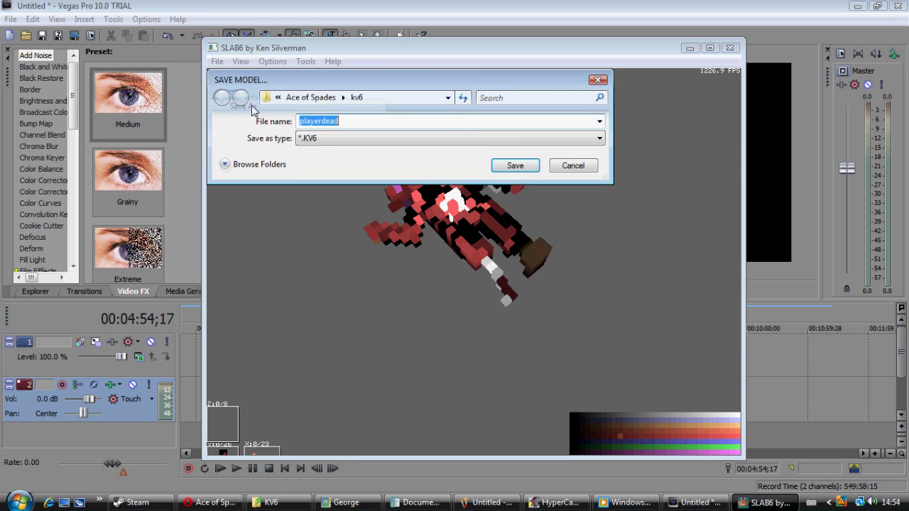
click(518, 167)
click(490, 257)
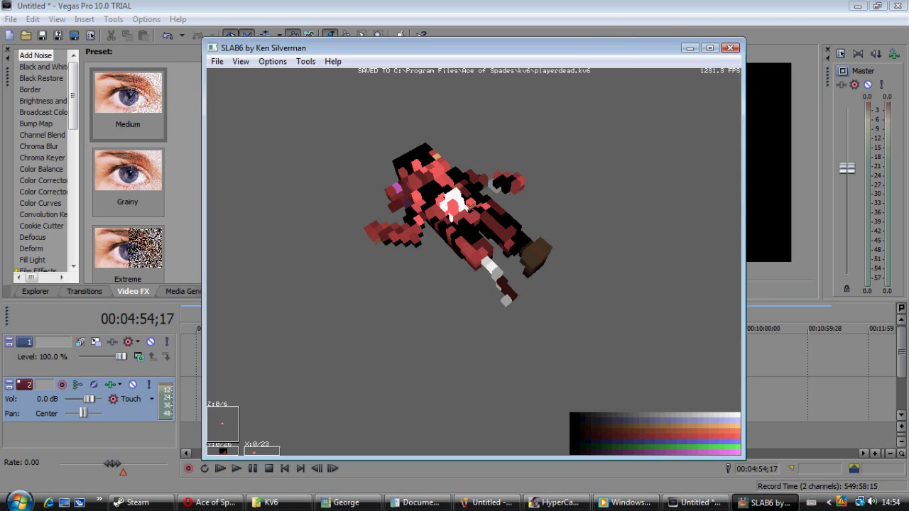
Quit SLAB6 and switch to the HyperCam recording window.
click(731, 47)
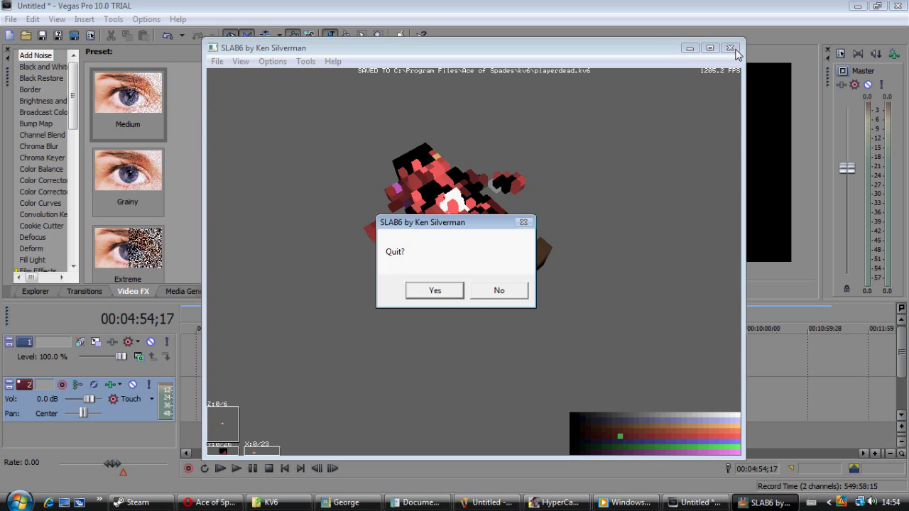
click(428, 293)
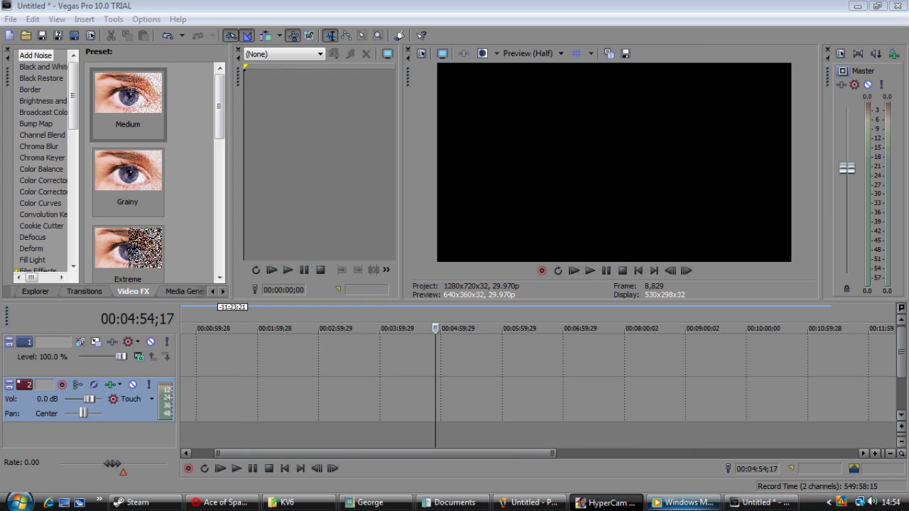
click(584, 500)
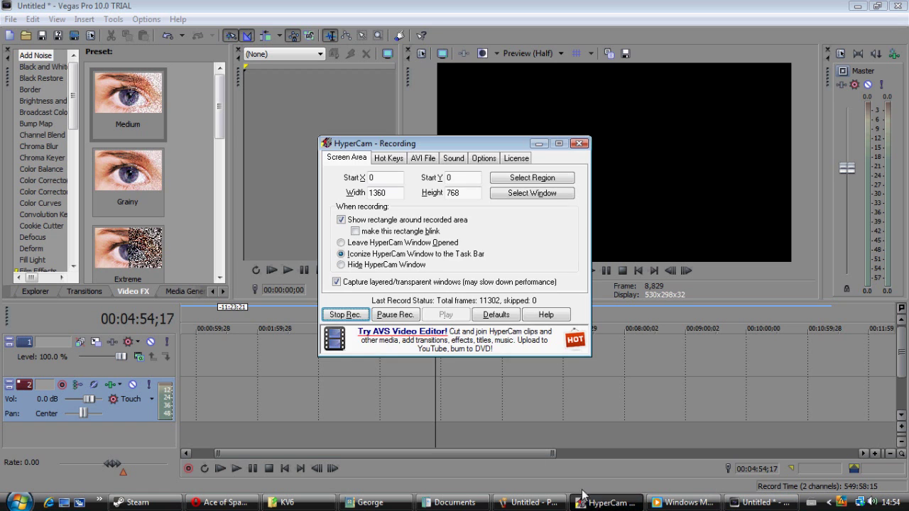